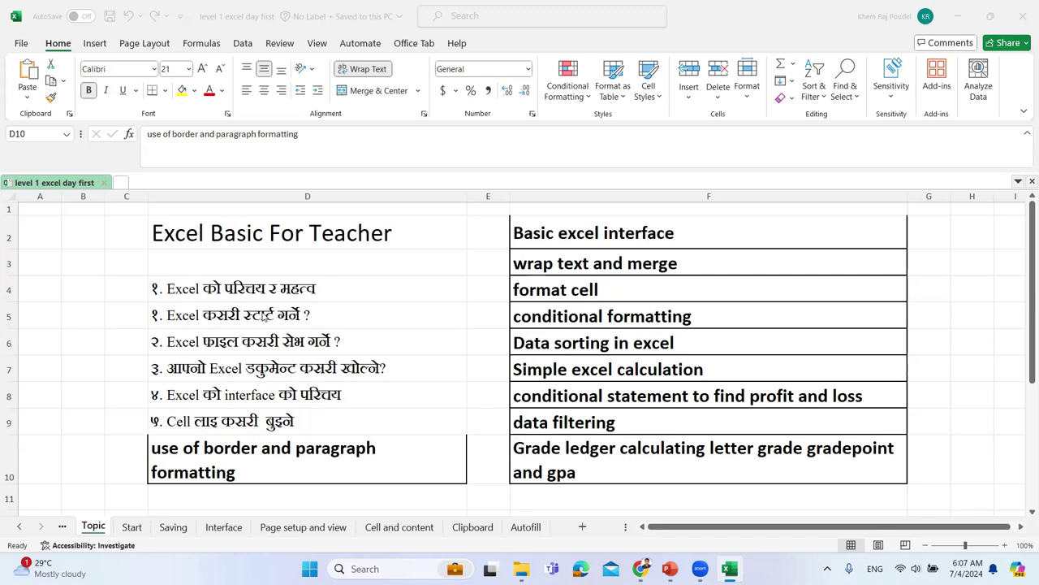
# Enter the text "workbook" in cell D12 of the Topic sheet.
pyautogui.scroll(-2, 264, 317)
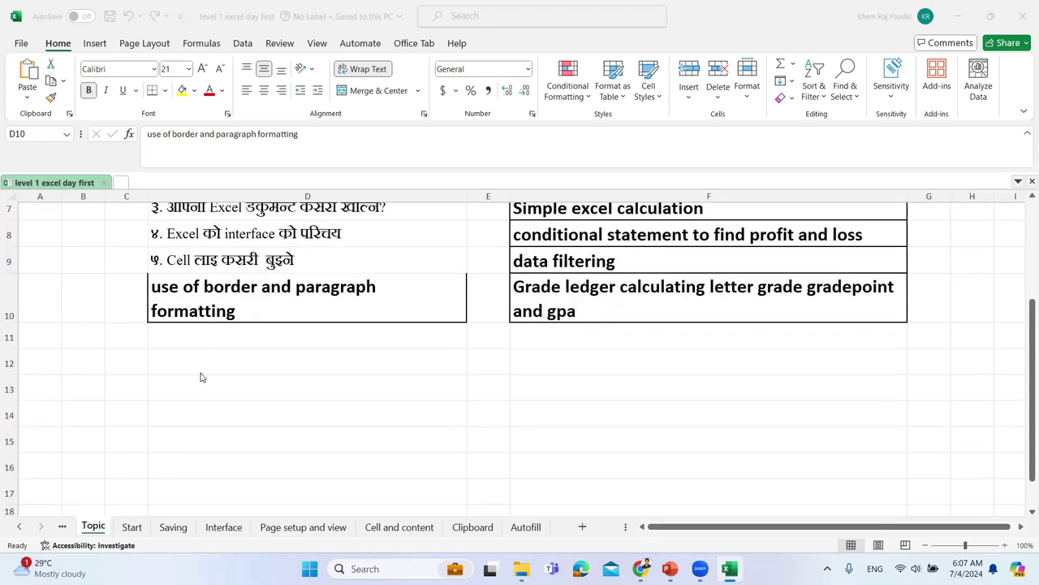
pyautogui.click(213, 367)
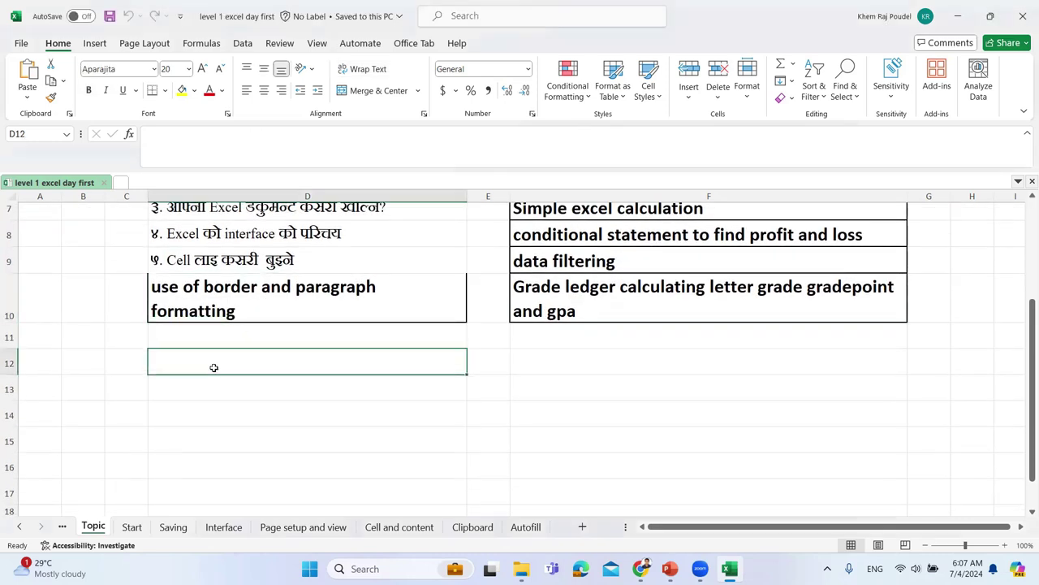
pyautogui.write('que')
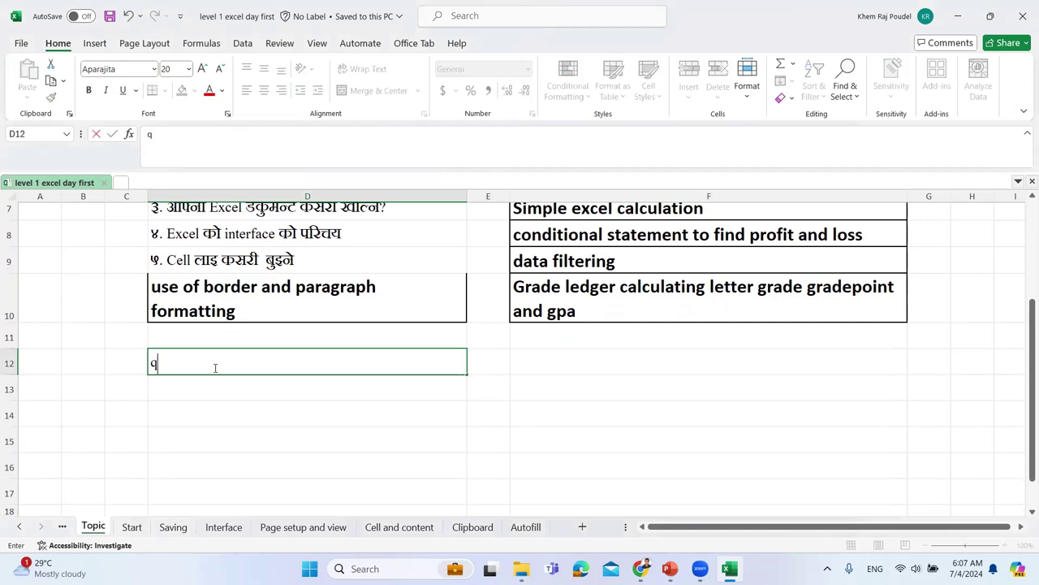
pyautogui.press('BackSpace')
pyautogui.press('BackSpace')
pyautogui.press('BackSpace')
pyautogui.write('workbook')
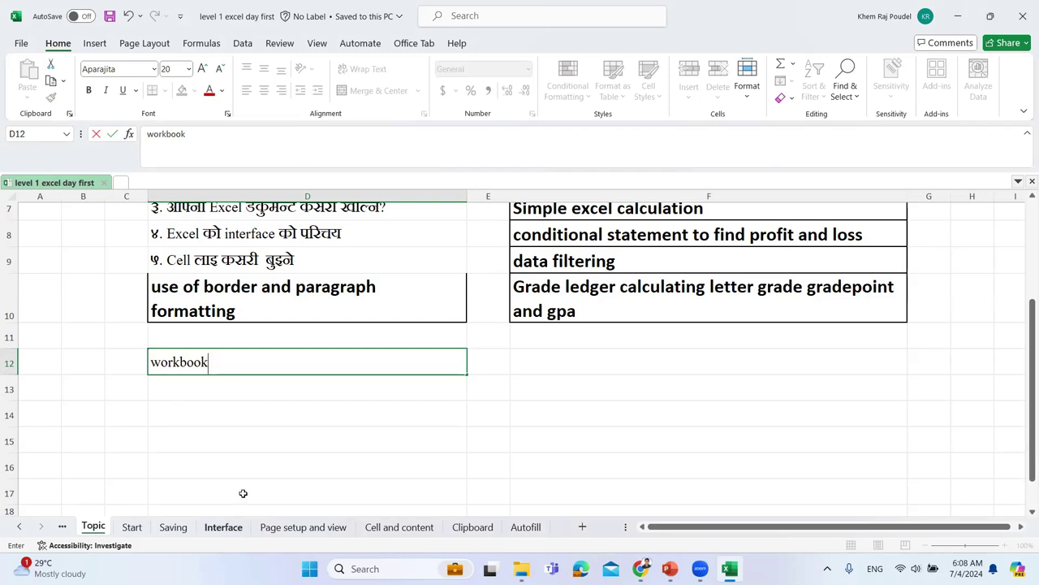
# Review the Start, Interface, Page setup and view, Cell and content, and Clipboard sheets, and return to the Topic sheet's lesson list.
pyautogui.click(130, 529)
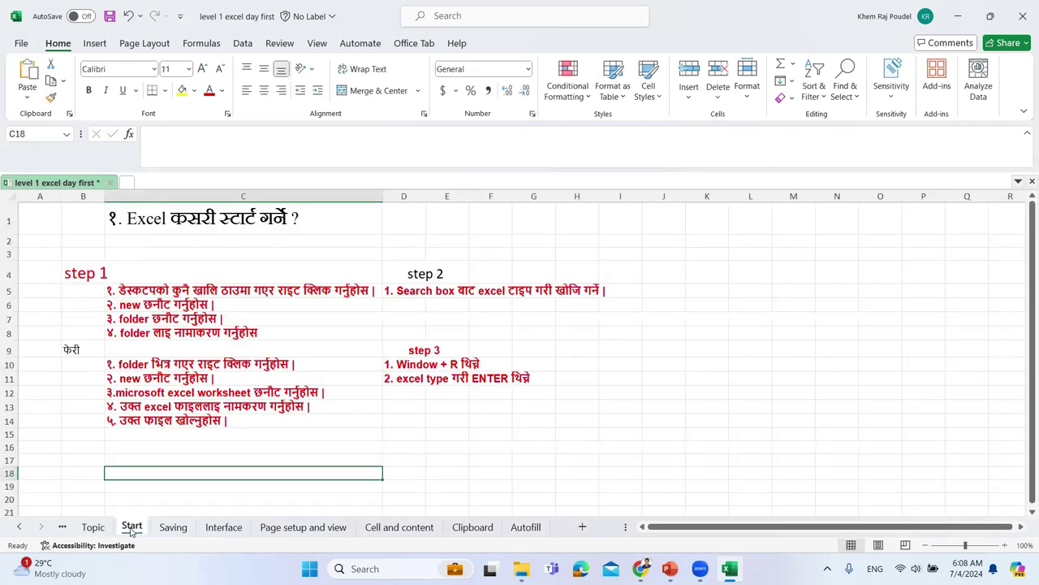
pyautogui.click(223, 526)
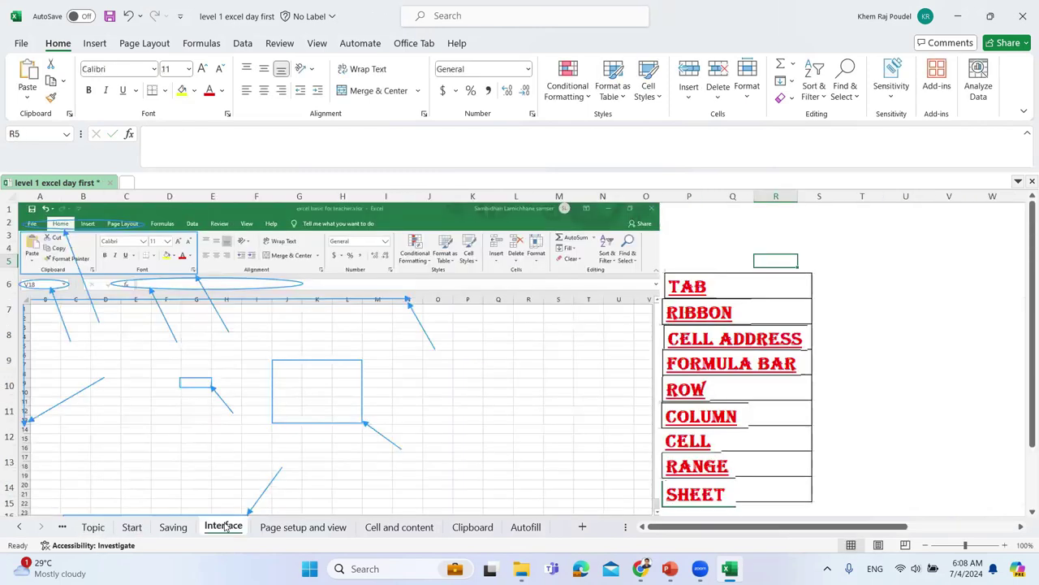
pyautogui.click(297, 532)
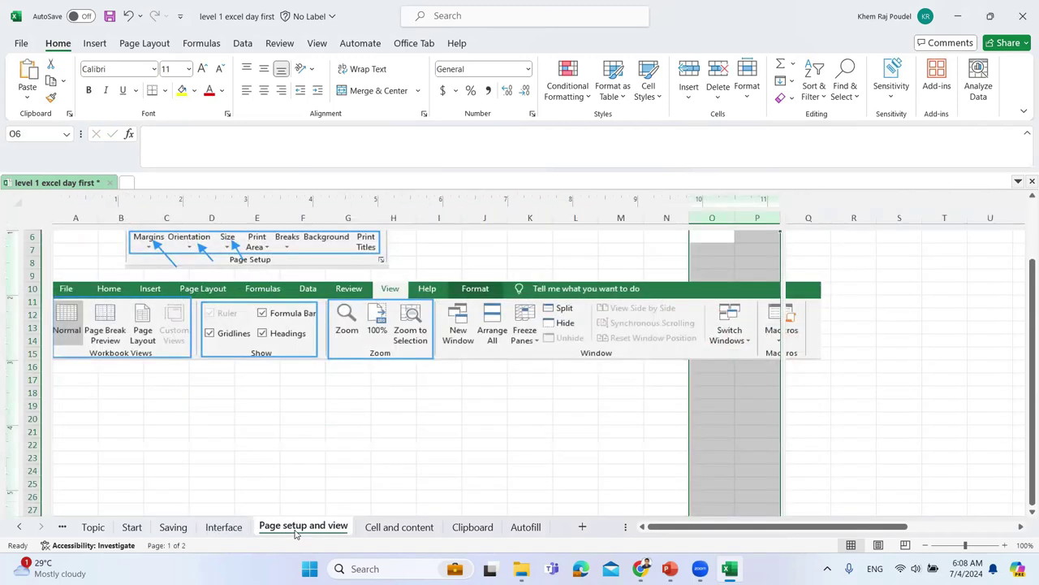
pyautogui.click(393, 527)
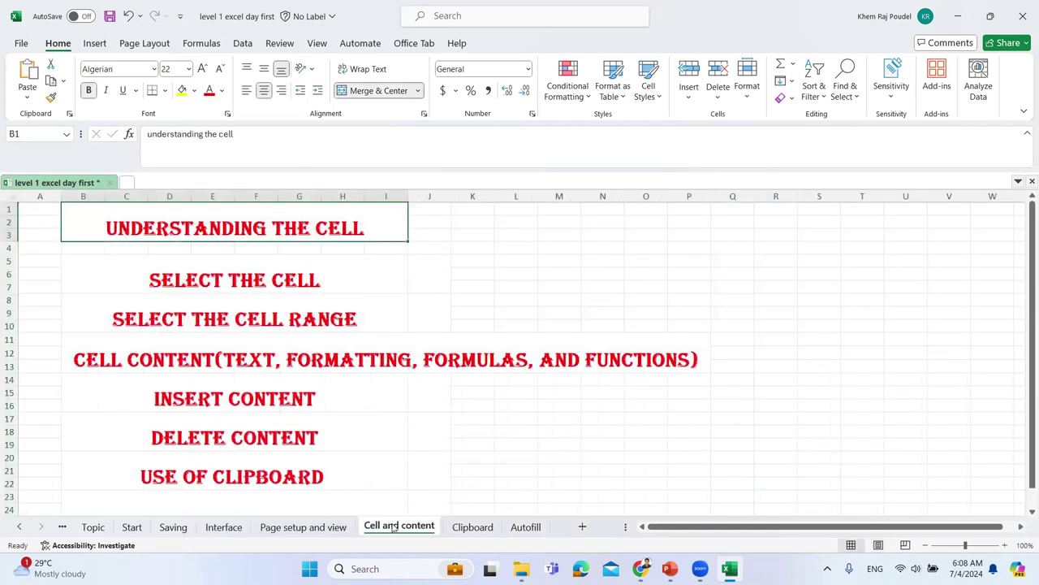
pyautogui.click(469, 527)
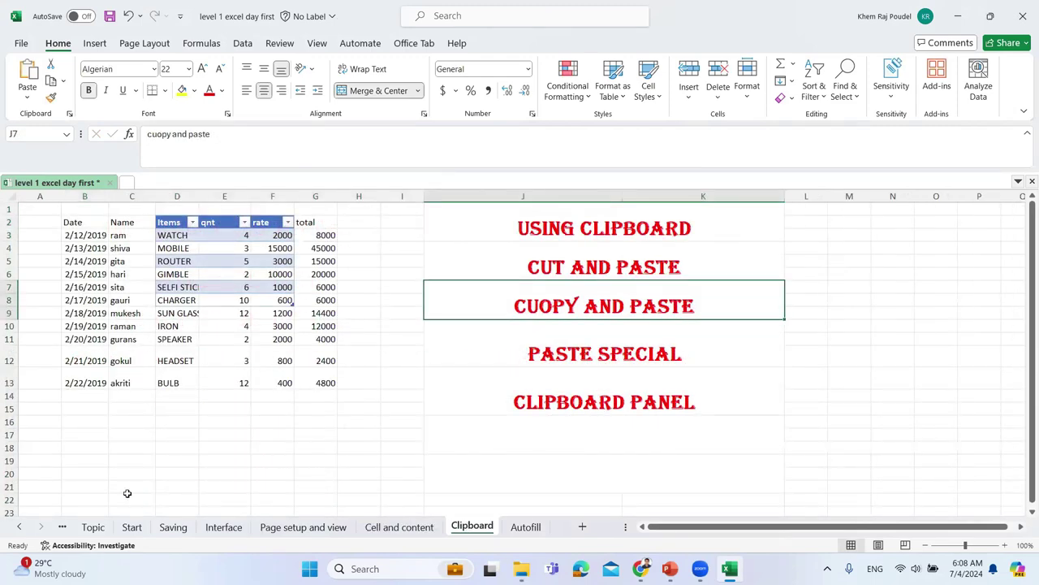
pyautogui.click(86, 529)
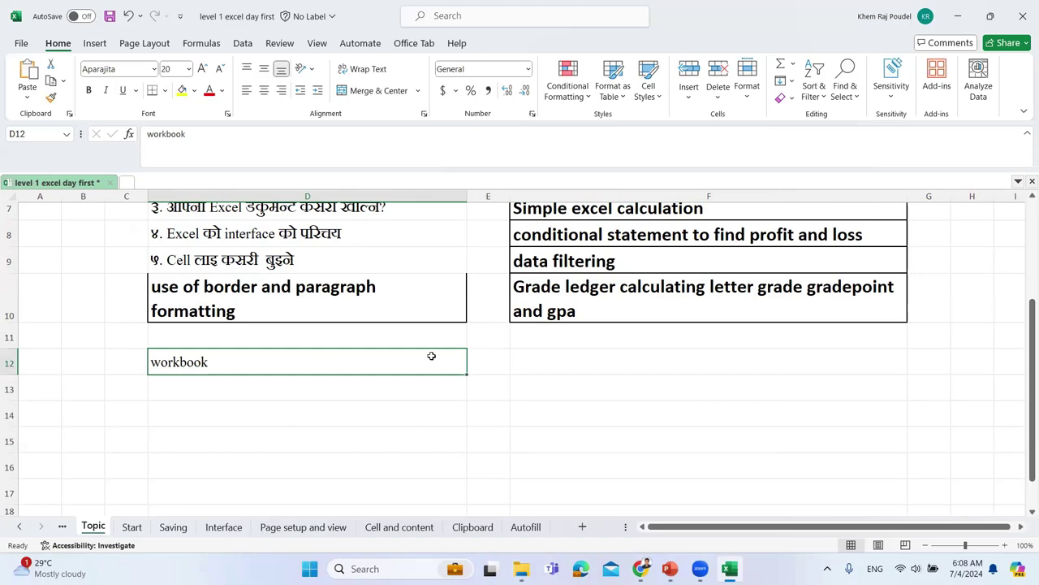
pyautogui.scroll(2, 495, 346)
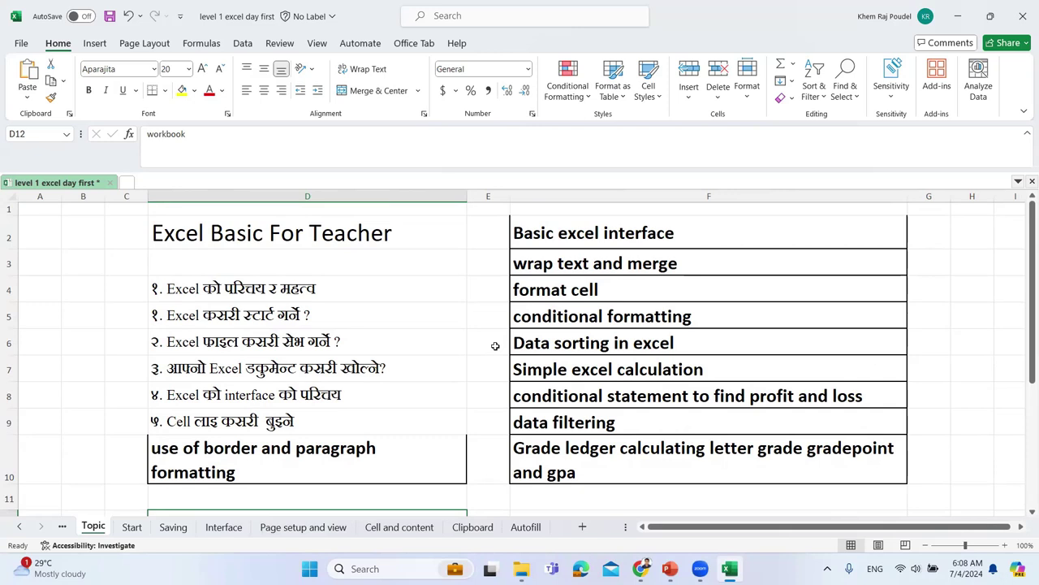
pyautogui.scroll(-3, 496, 346)
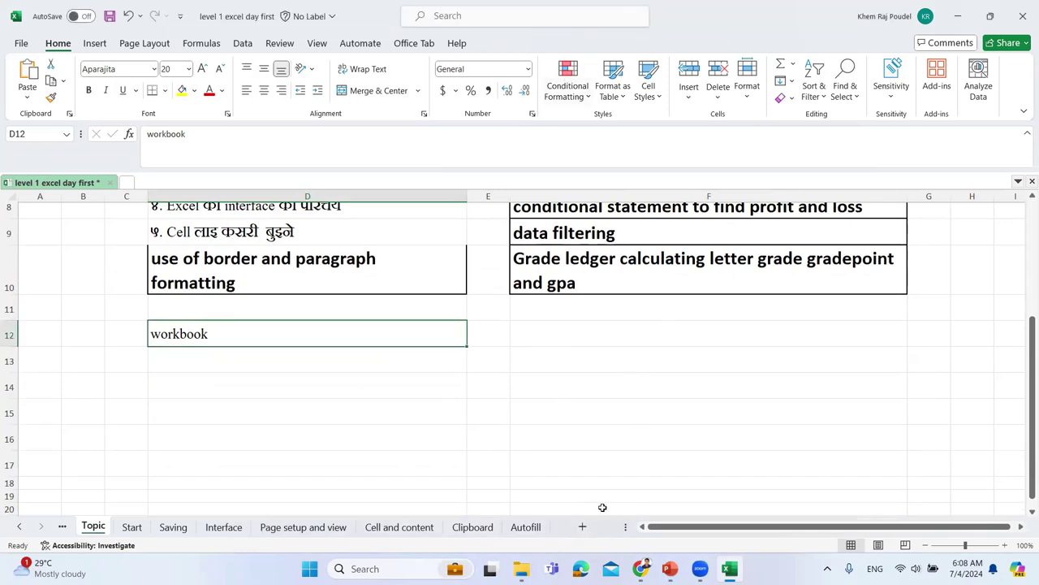
# Minimize the workbook window to show the Windows desktop.
pyautogui.click(718, 293)
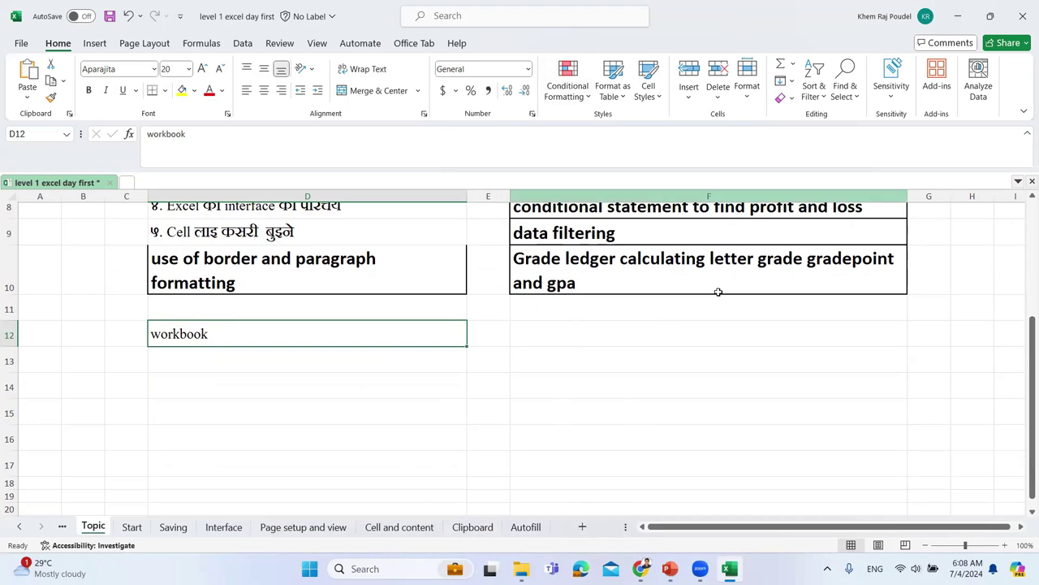
pyautogui.click(961, 12)
pyautogui.click(983, 34)
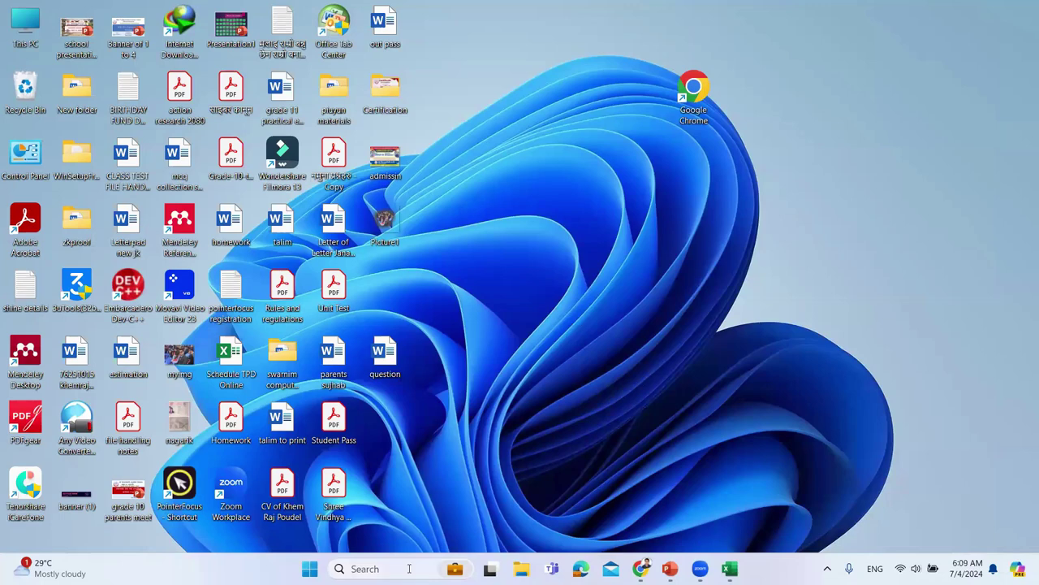
# Search Windows for "excel" twice, dismissing the search results each time without opening anything.
pyautogui.click(370, 568)
pyautogui.write('excel')
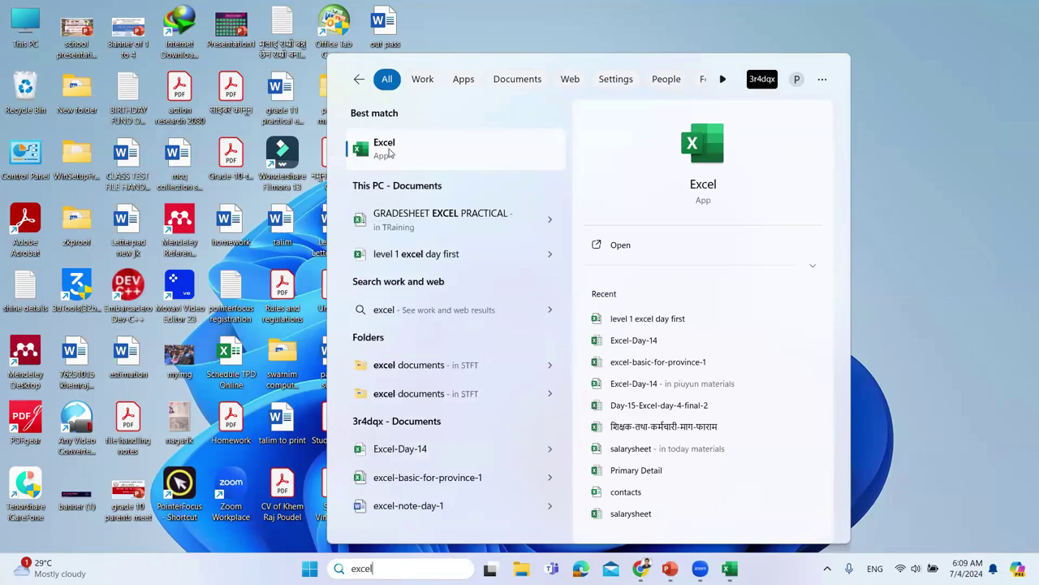
pyautogui.click(883, 196)
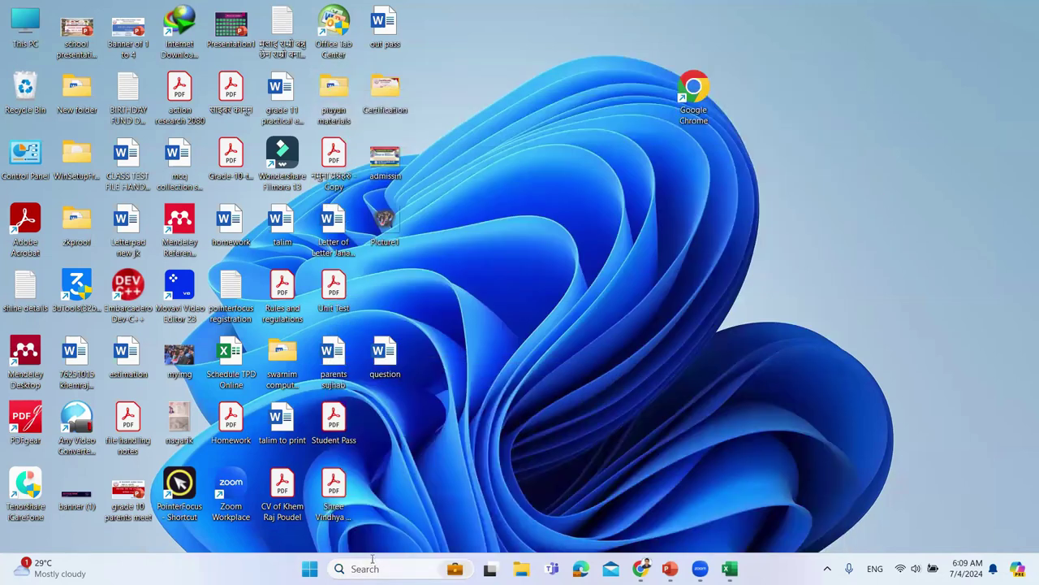
pyautogui.press('super+s')
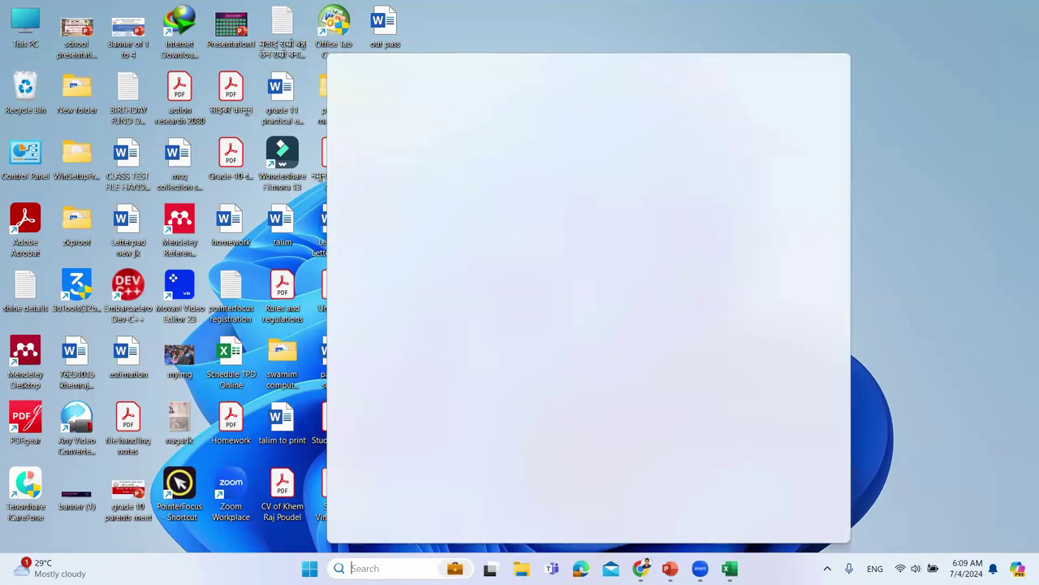
pyautogui.write('excel')
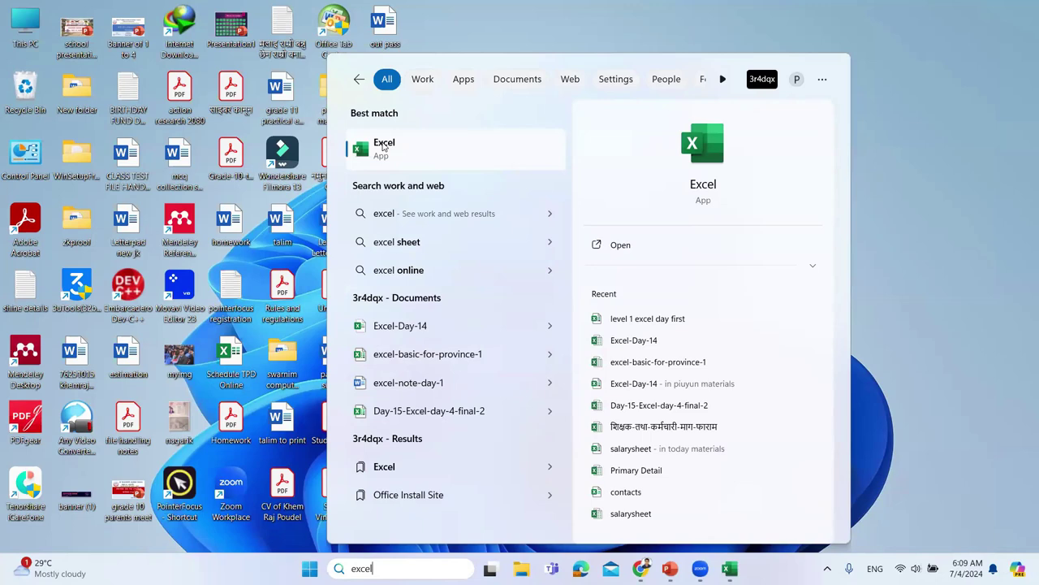
pyautogui.click(964, 252)
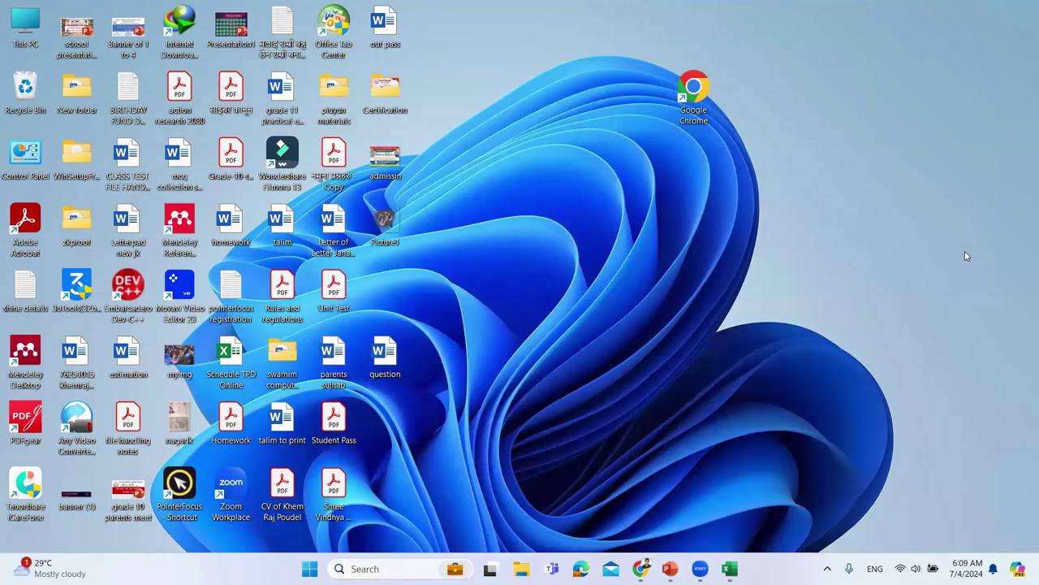
# Search Windows for "onscreen" and open the On-Screen Keyboard.
pyautogui.click(394, 567)
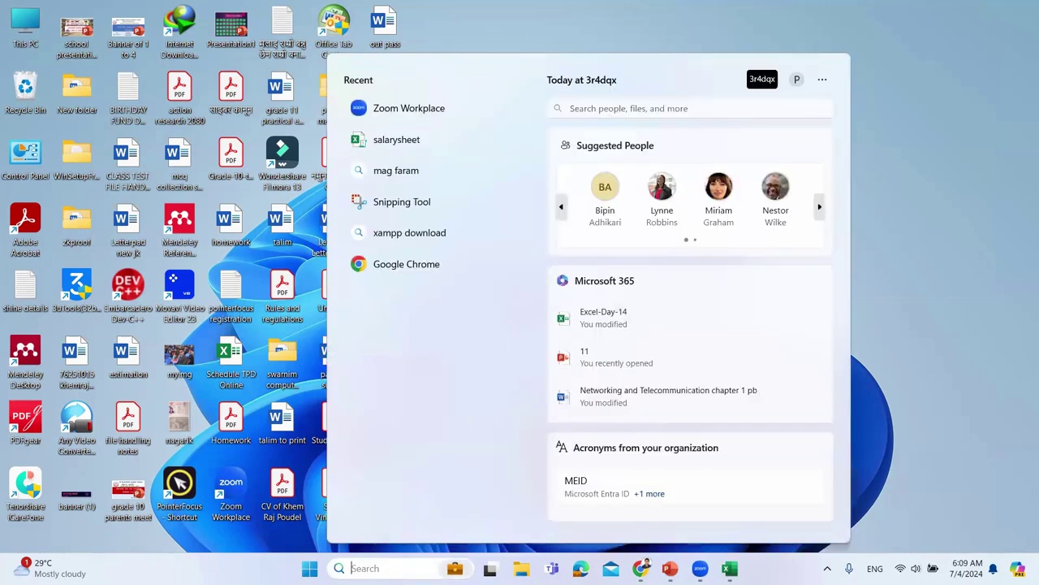
pyautogui.write('onsc')
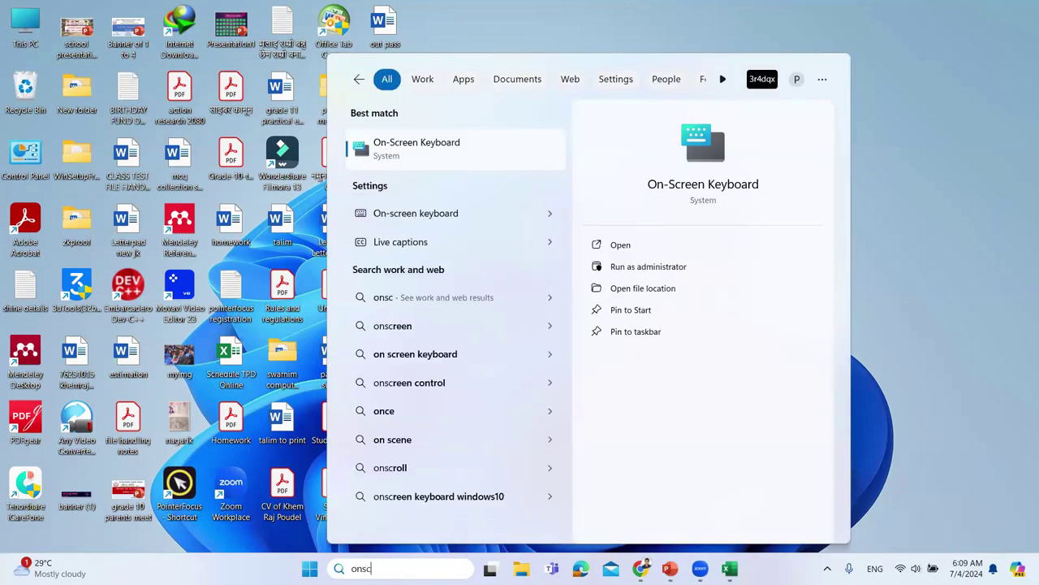
pyautogui.write('reen')
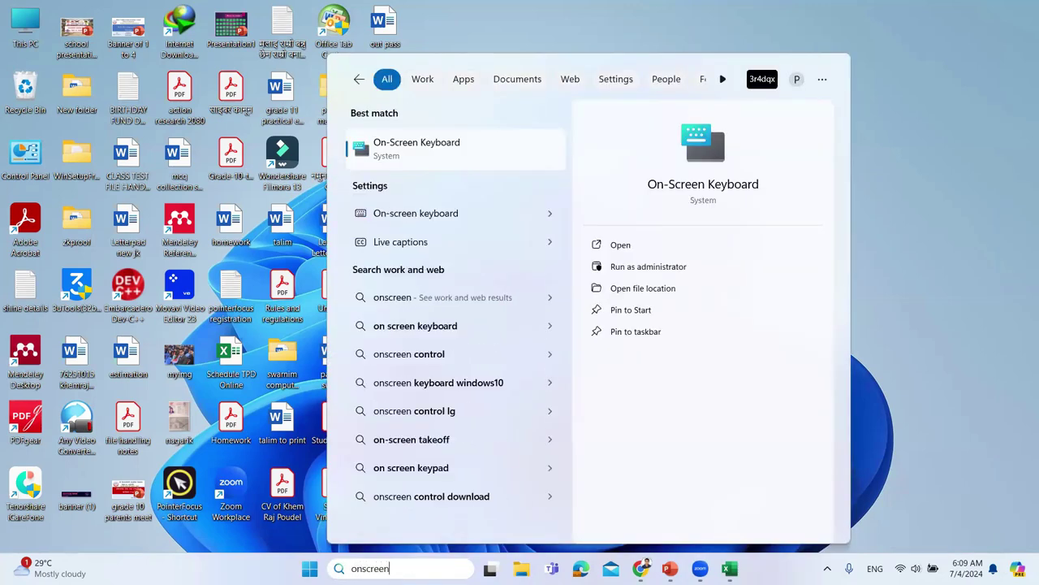
pyautogui.click(396, 154)
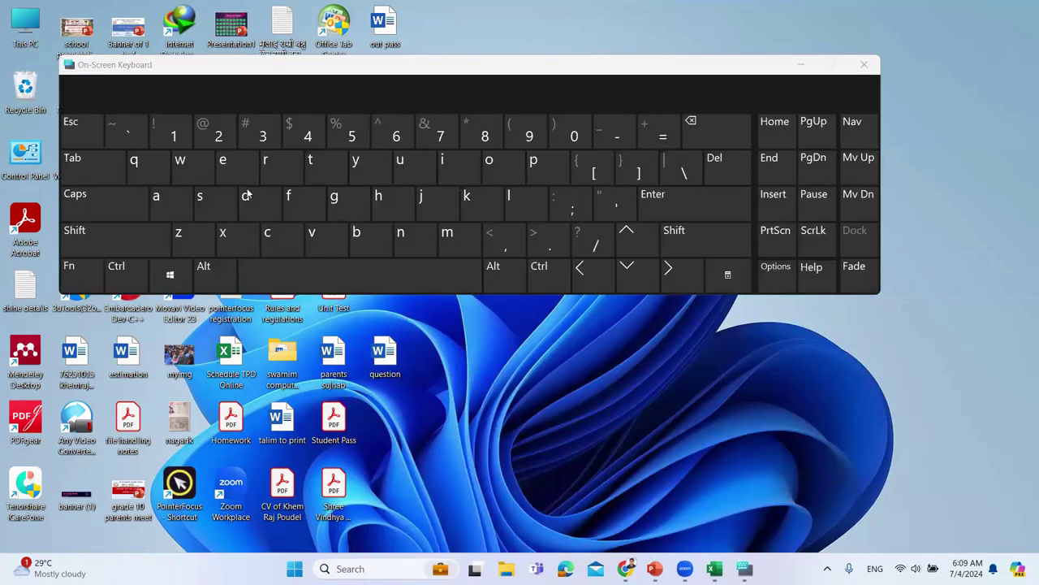
# Open the Run dialog through the On-Screen Keyboard, and arrange the two windows so that both are fully visible.
pyautogui.click(169, 277)
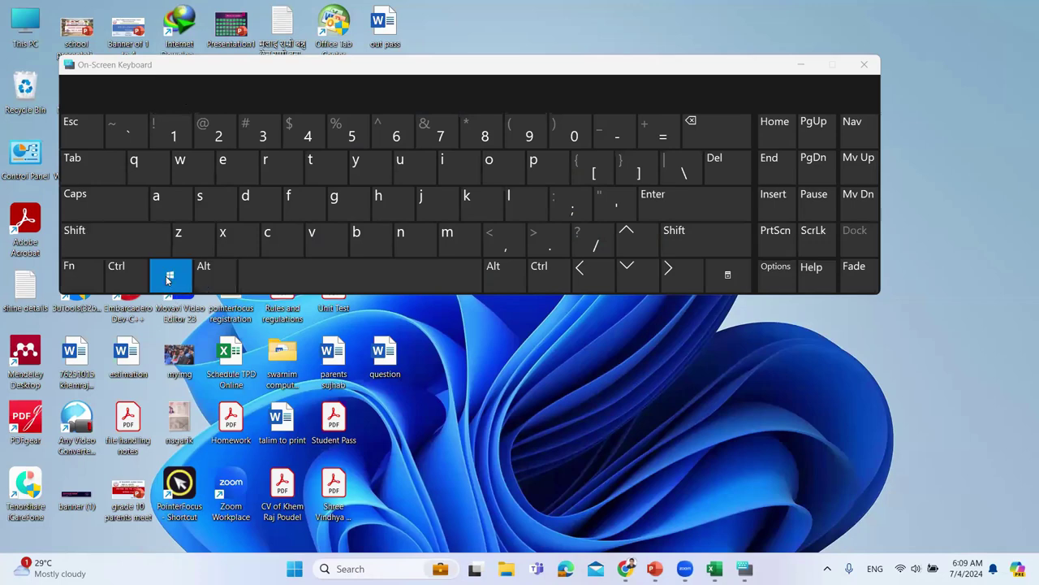
pyautogui.click(283, 172)
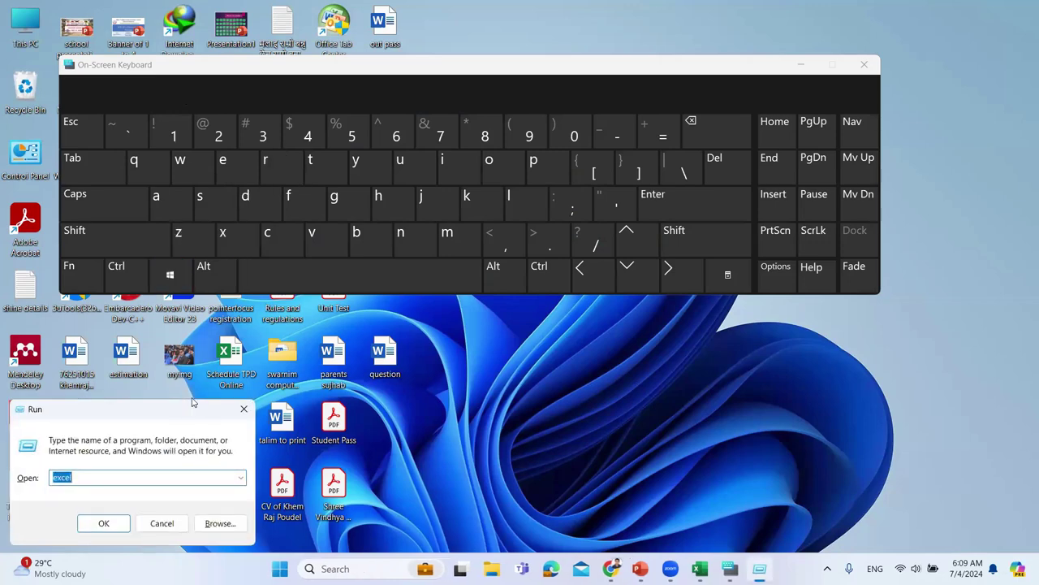
pyautogui.moveTo(193, 402); pyautogui.dragTo(515, 345)
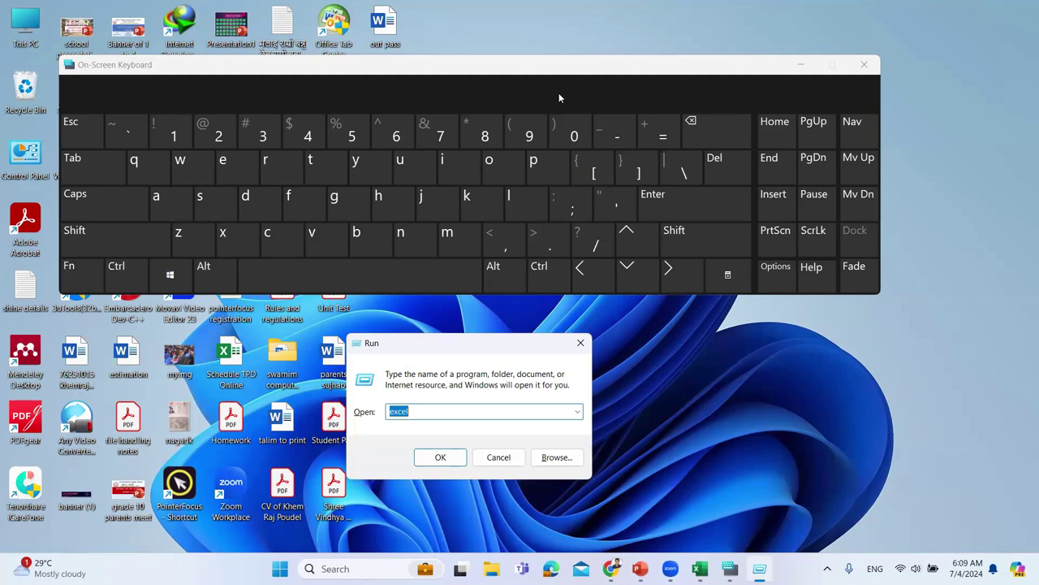
pyautogui.moveTo(558, 92); pyautogui.dragTo(614, 97)
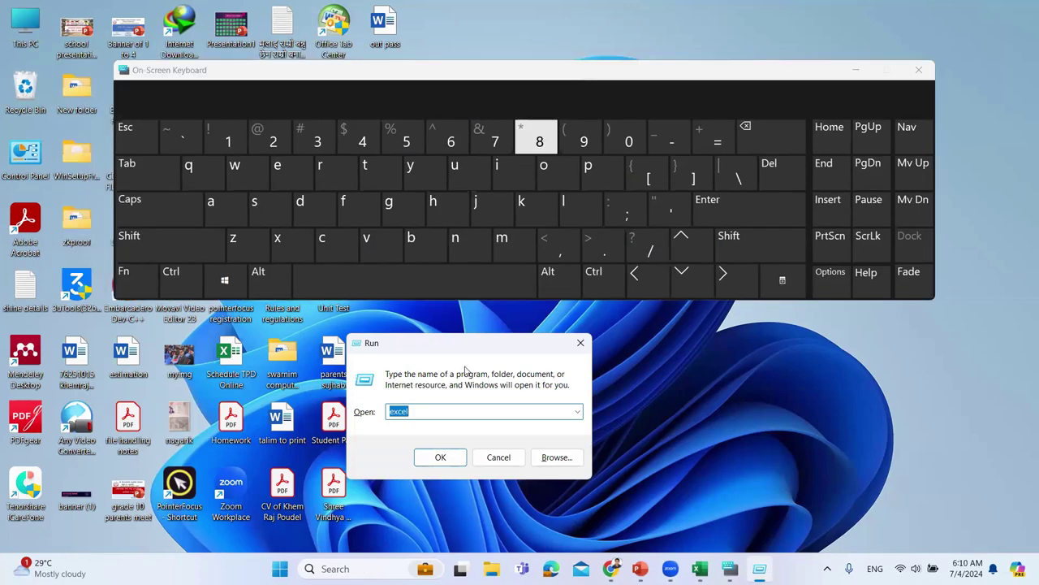
# Clear the program name in the Run dialog and enter "excel" again.
pyautogui.click(427, 415)
pyautogui.press('BackSpace')
pyautogui.press('BackSpace')
pyautogui.press('BackSpace')
pyautogui.press('BackSpace')
pyautogui.press('BackSpace')
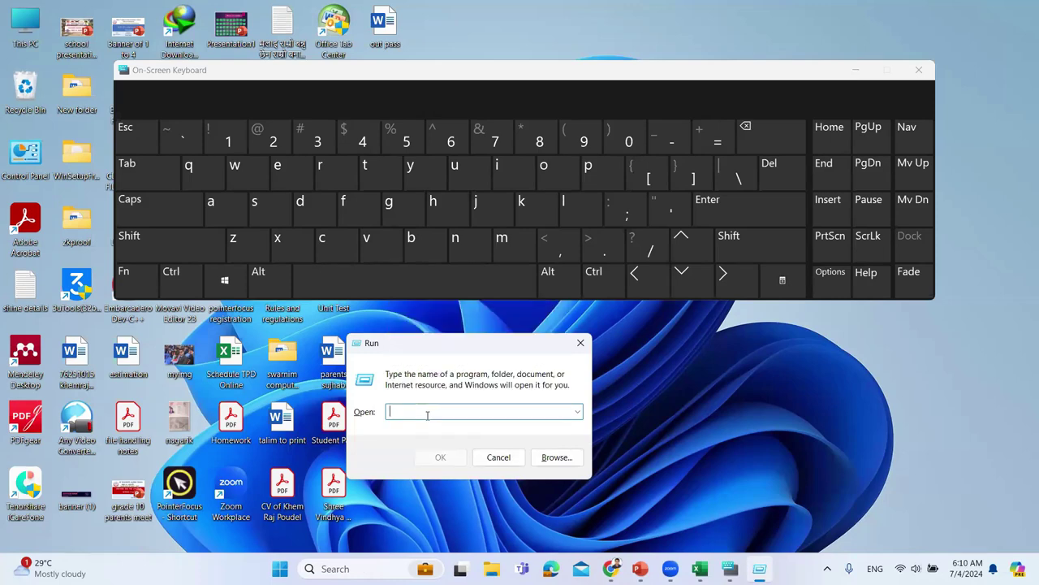
pyautogui.write('excel')
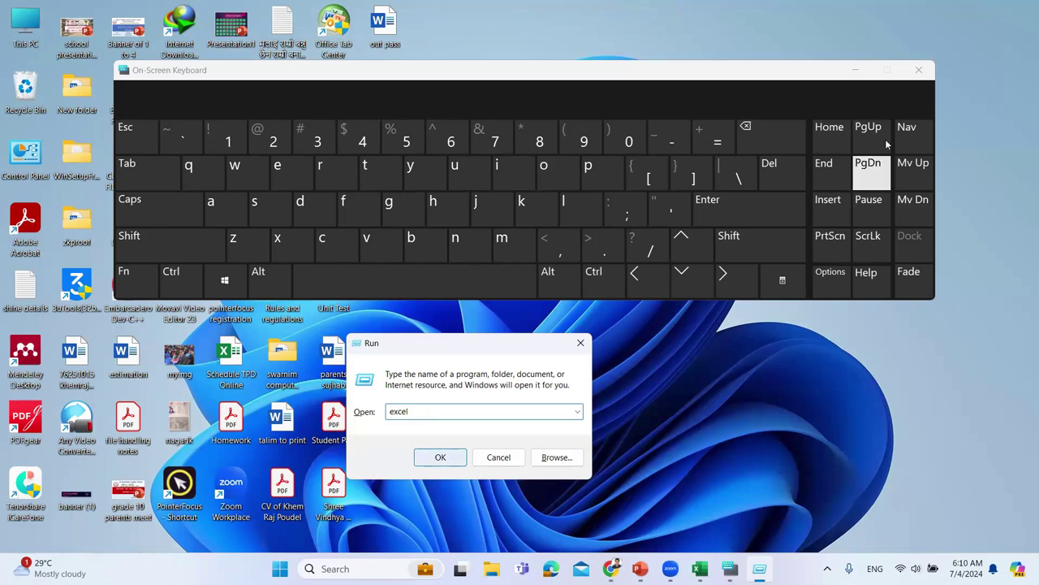
# Close the On-Screen Keyboard and the Run dialog without launching a program, leaving the desktop clear.
pyautogui.click(920, 76)
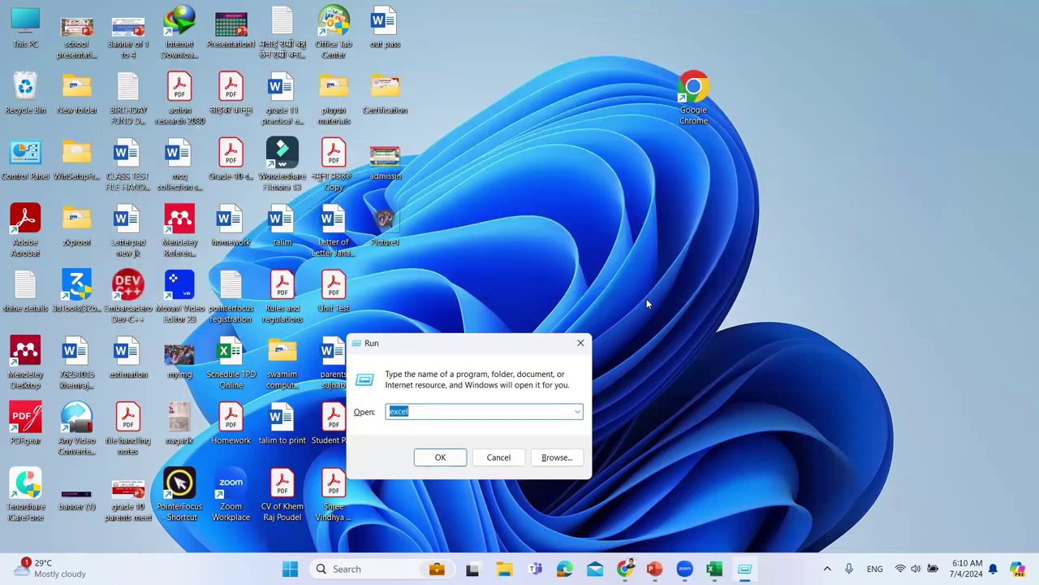
pyautogui.click(580, 344)
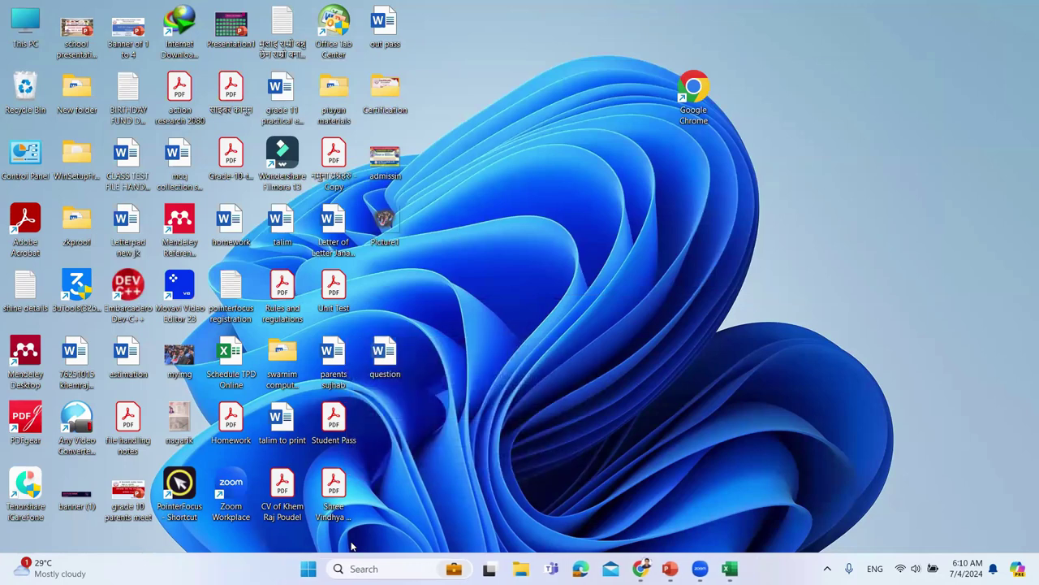
pyautogui.click(357, 567)
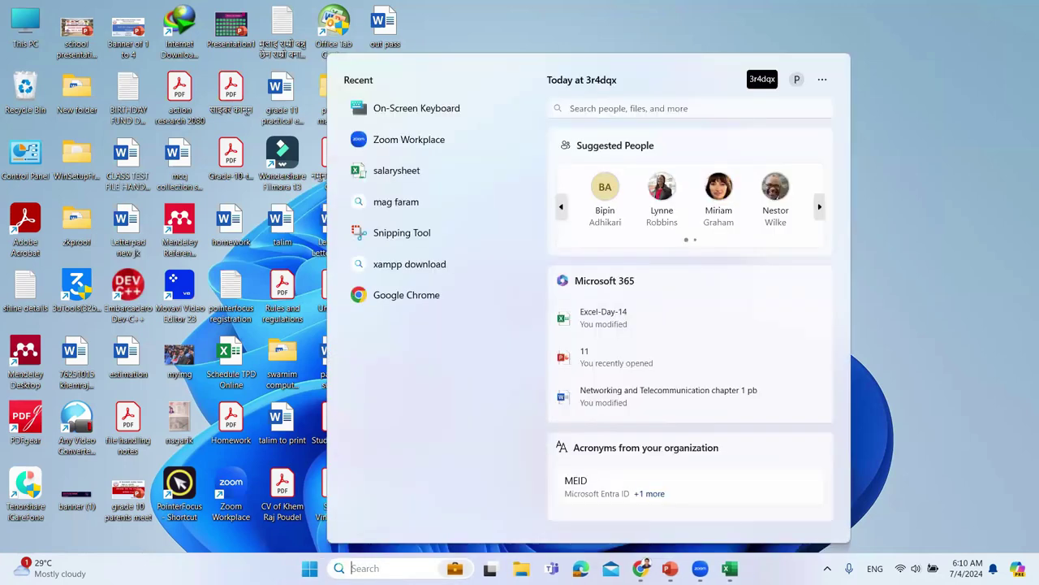
pyautogui.click(906, 274)
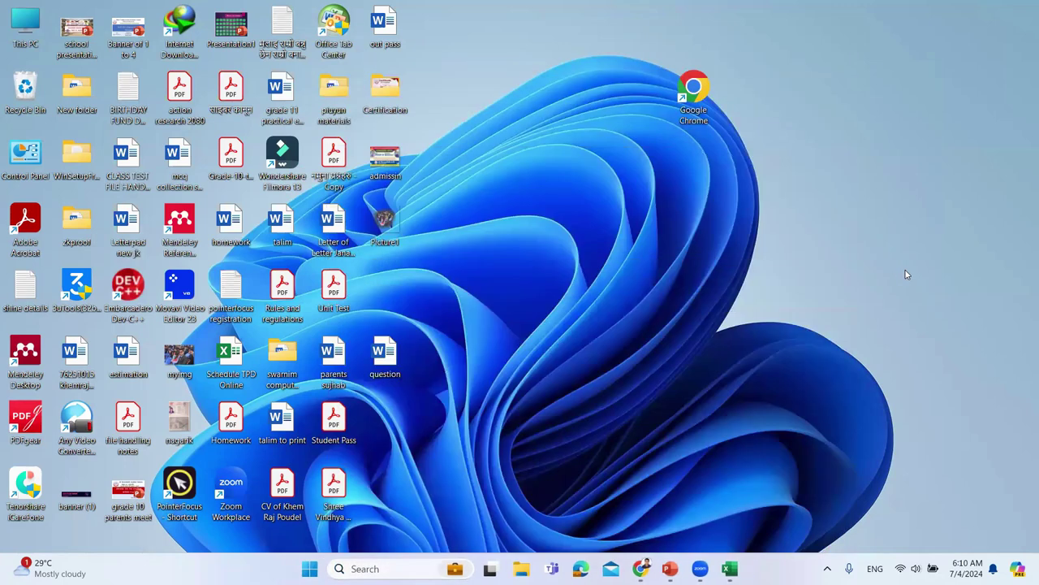
# Bring up the Run dialog, move it to the middle of the desktop, and close it without launching anything.
pyautogui.press('super+r')
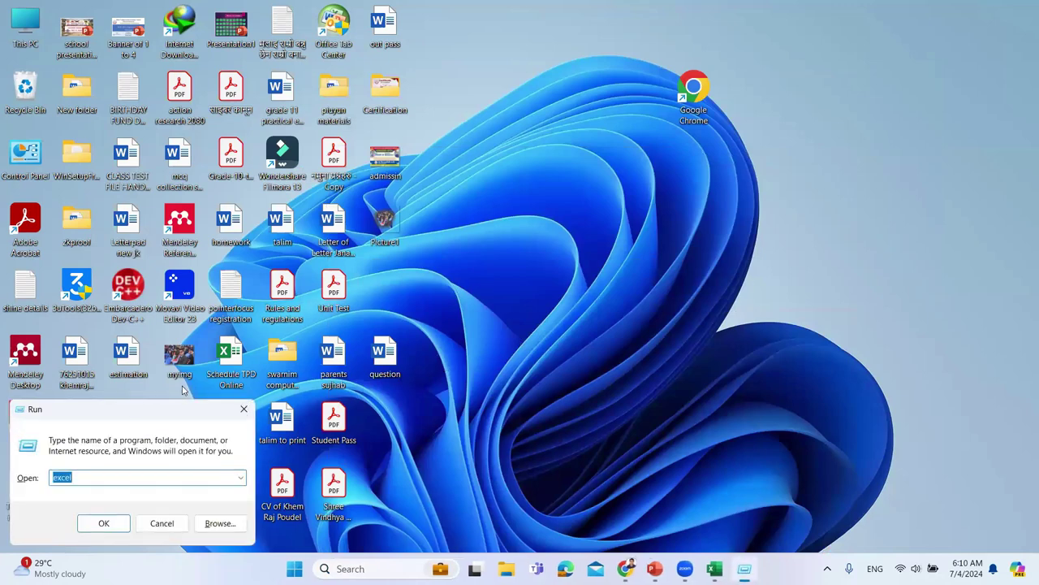
pyautogui.moveTo(127, 408); pyautogui.dragTo(622, 167)
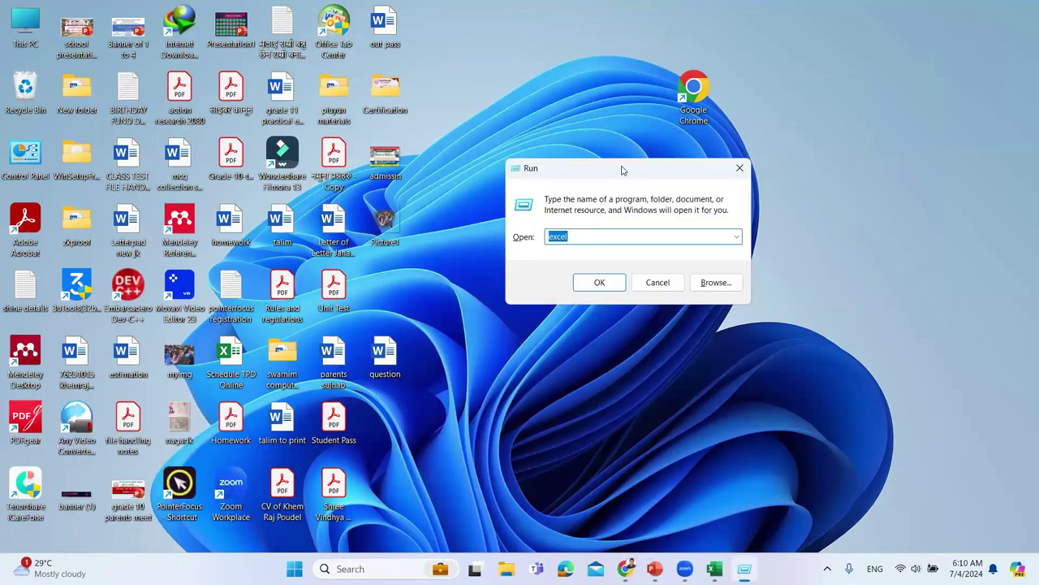
pyautogui.click(586, 234)
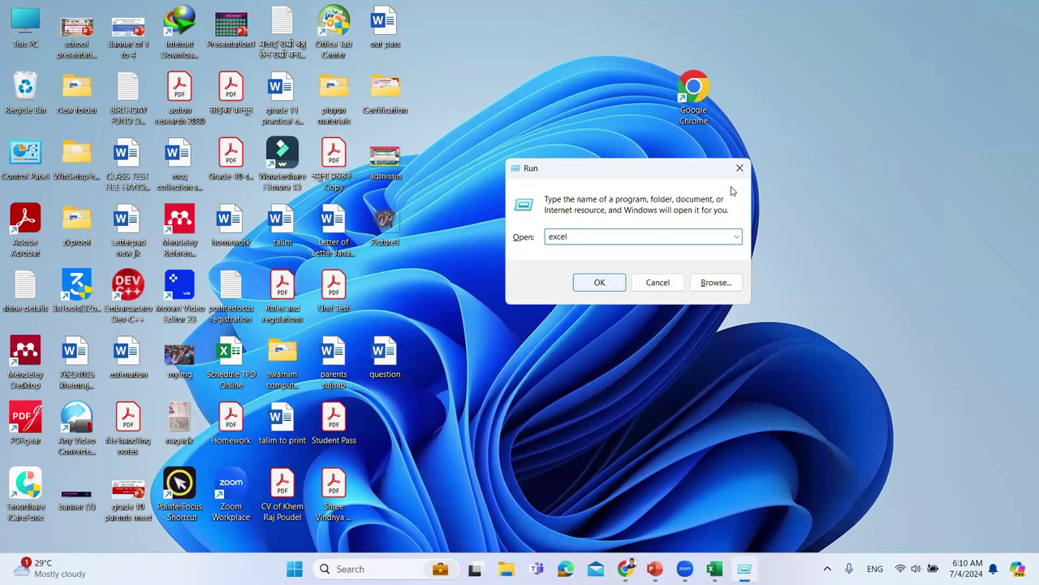
pyautogui.click(566, 81)
pyautogui.press('super+r')
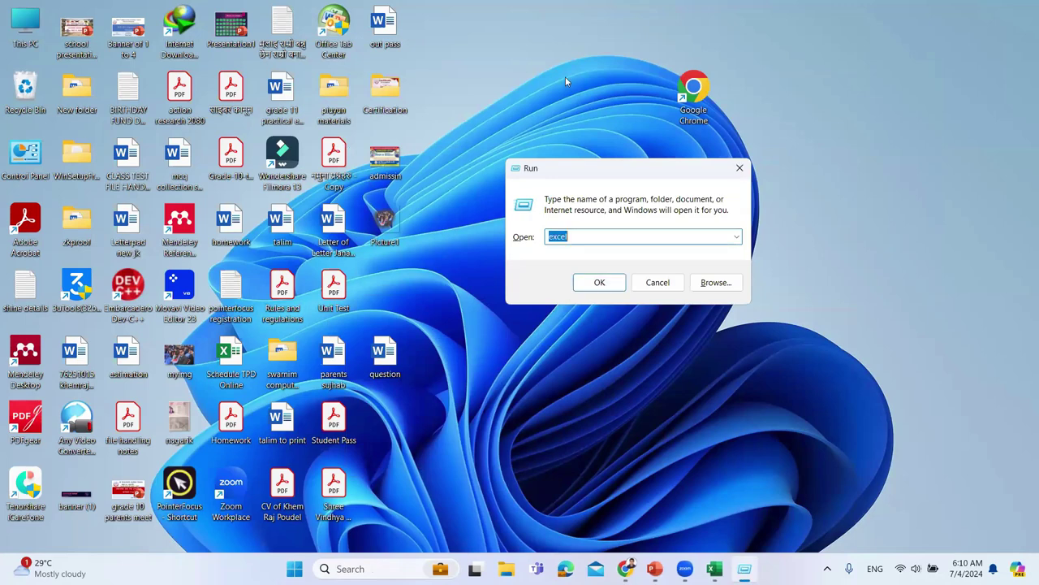
pyautogui.click(740, 168)
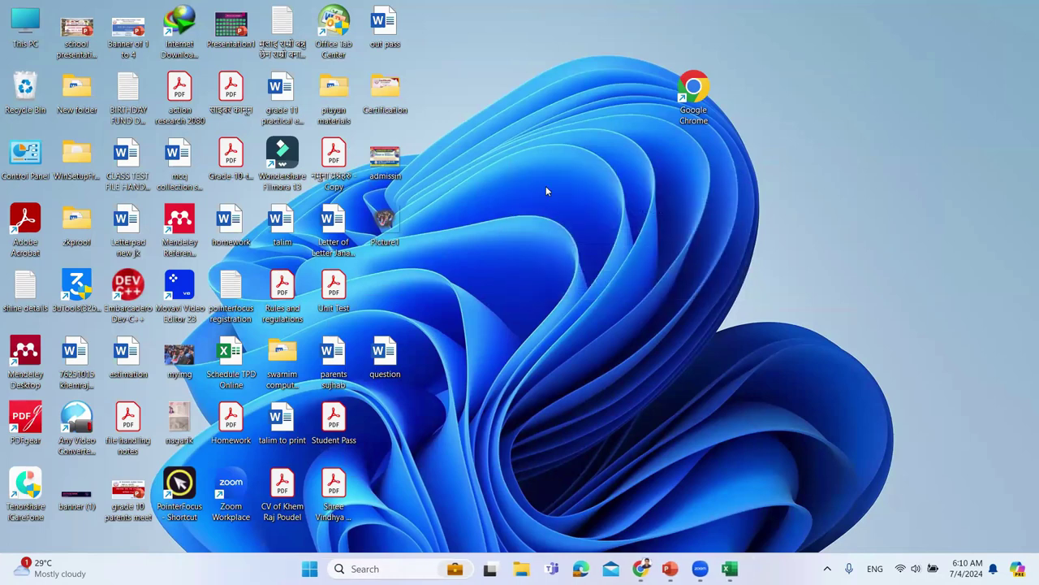
# Create a new Microsoft Excel Worksheet on the desktop, name it "today contents", and open it.
pyautogui.rightClick(546, 192)
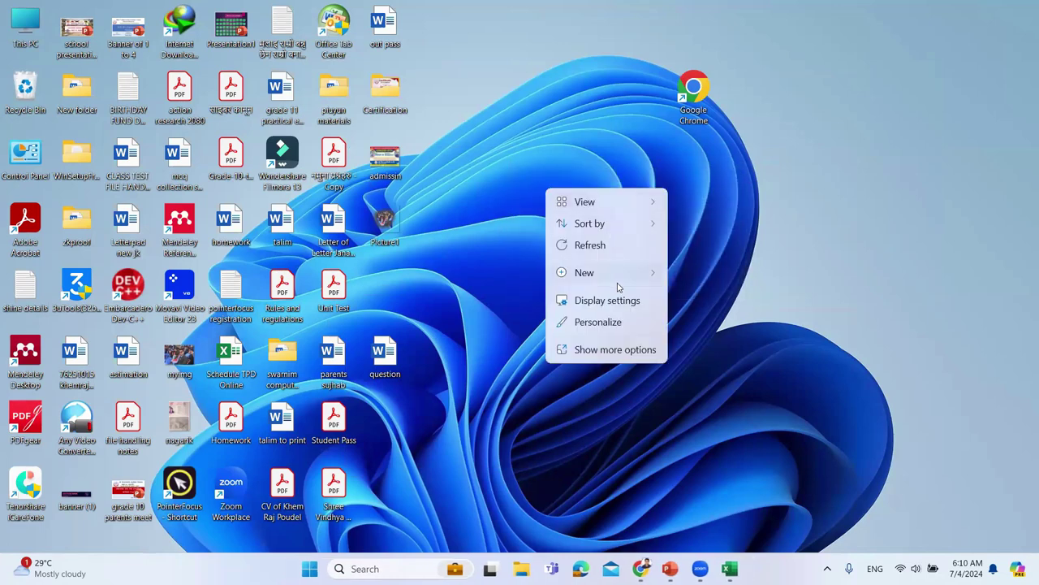
pyautogui.moveTo(638, 276)
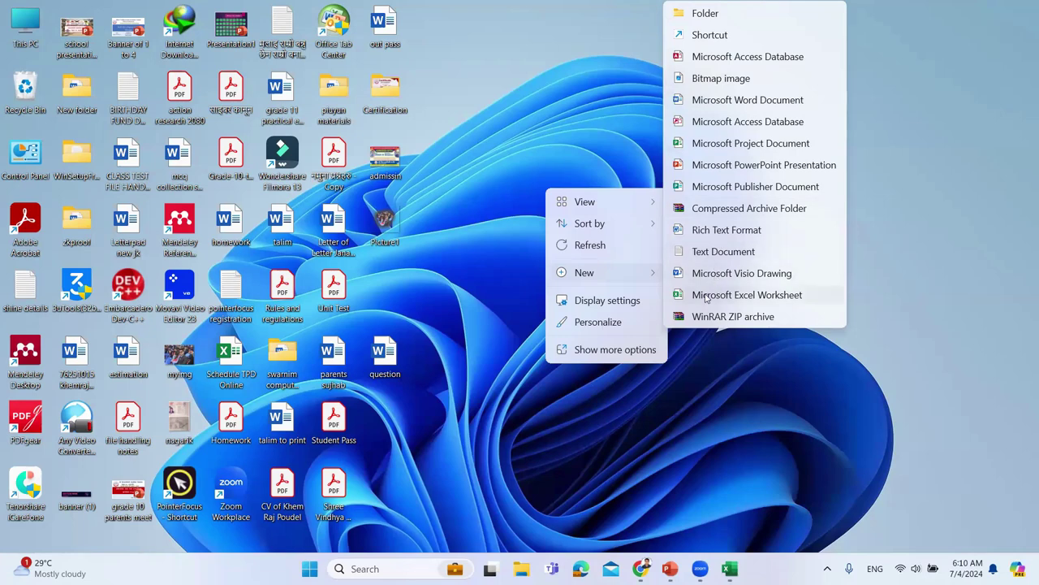
pyautogui.click(540, 142)
pyautogui.rightClick(542, 147)
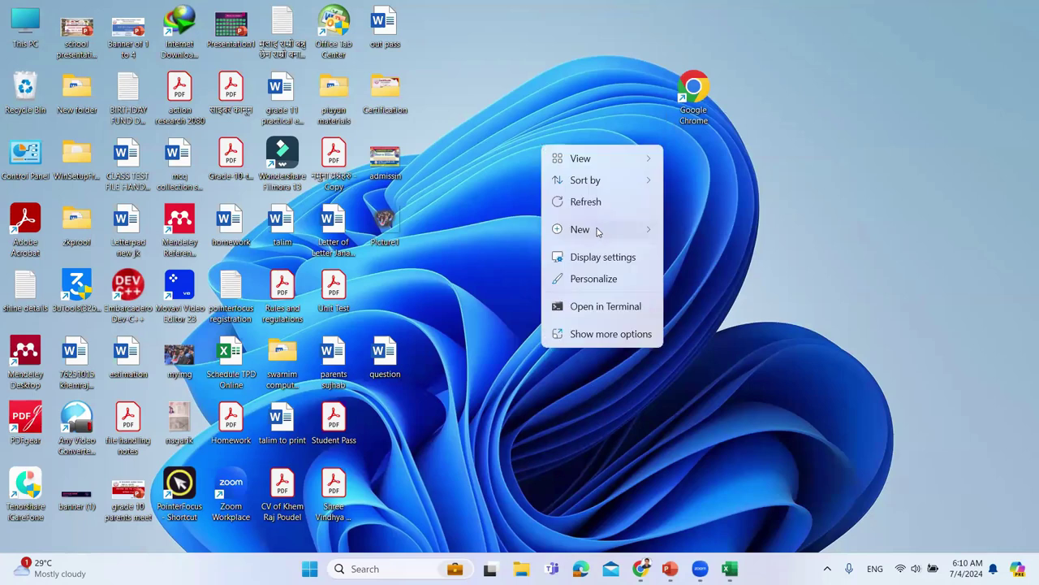
pyautogui.moveTo(601, 232)
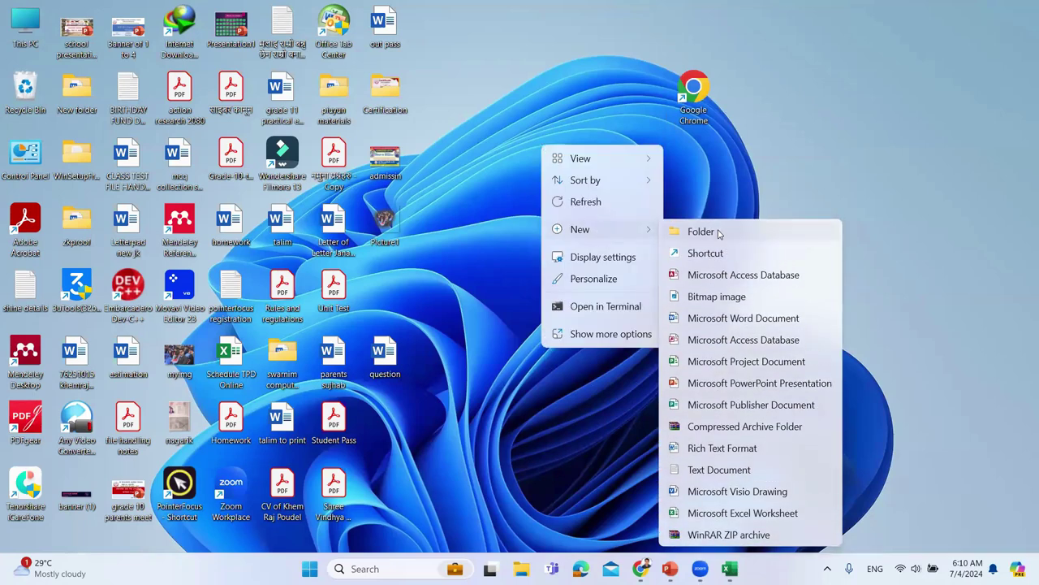
pyautogui.click(743, 513)
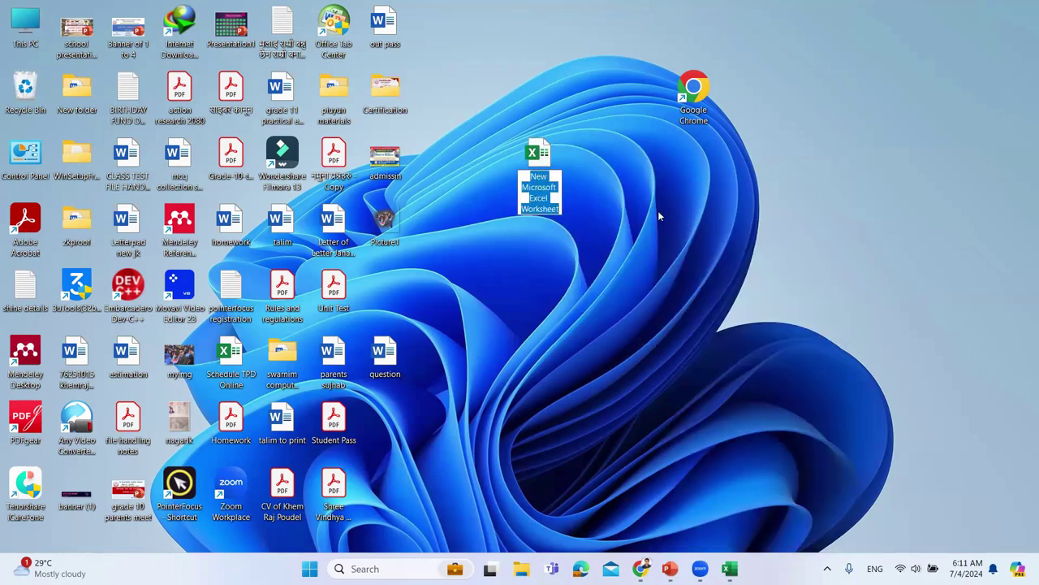
pyautogui.write('to')
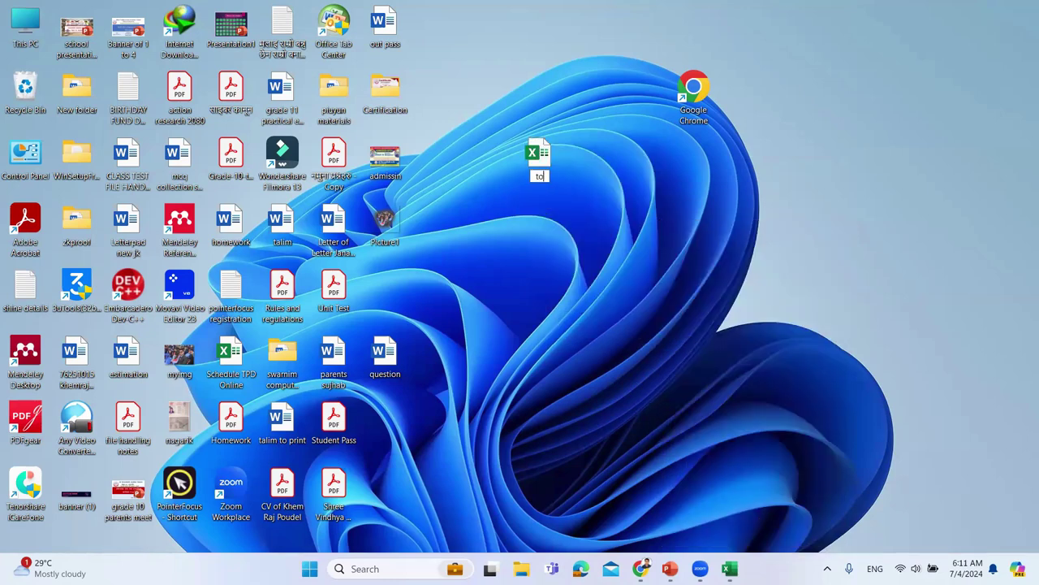
pyautogui.write('day contents')
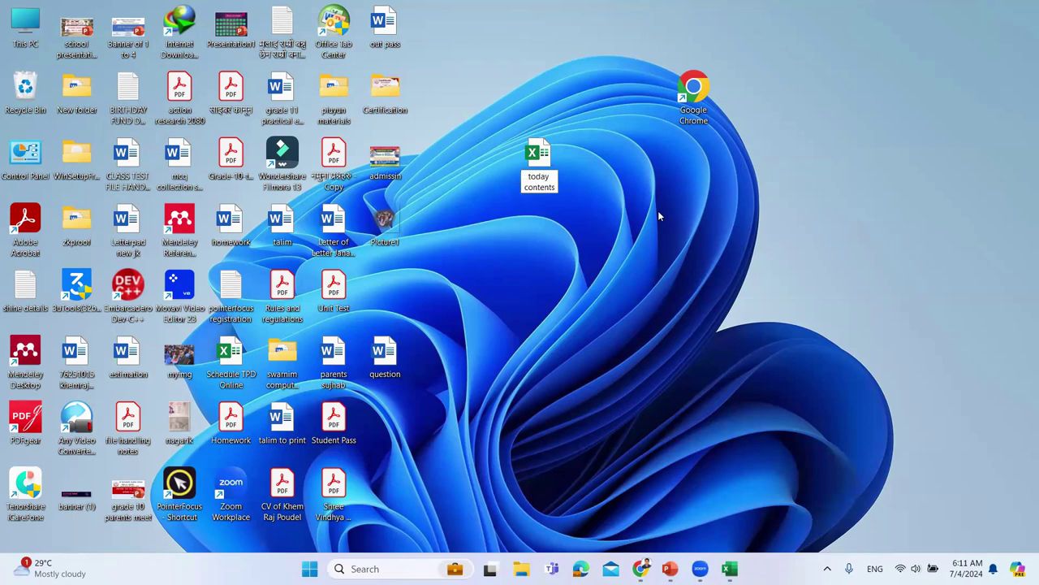
pyautogui.press('Return')
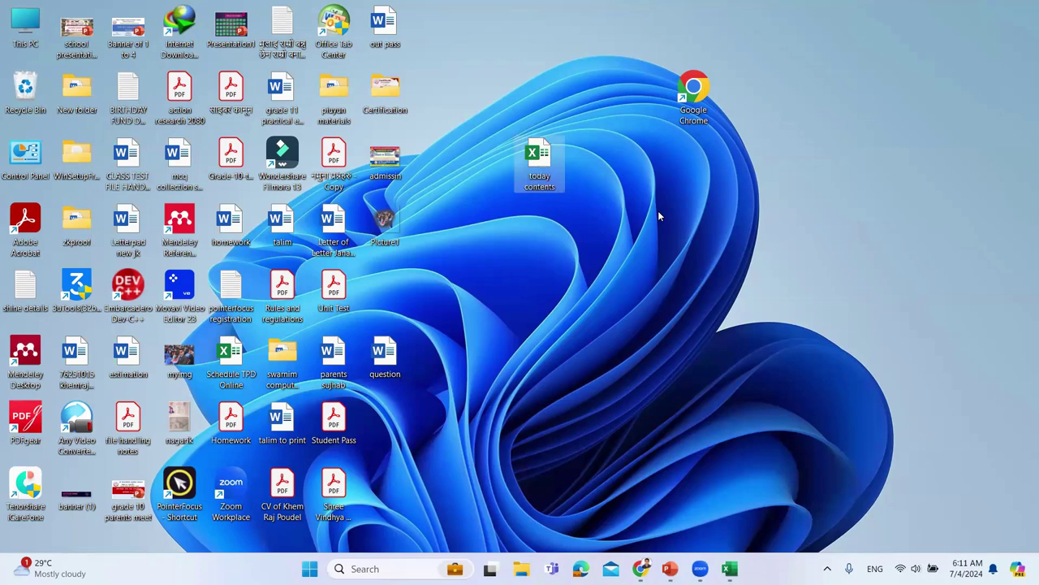
pyautogui.doubleClick(539, 162)
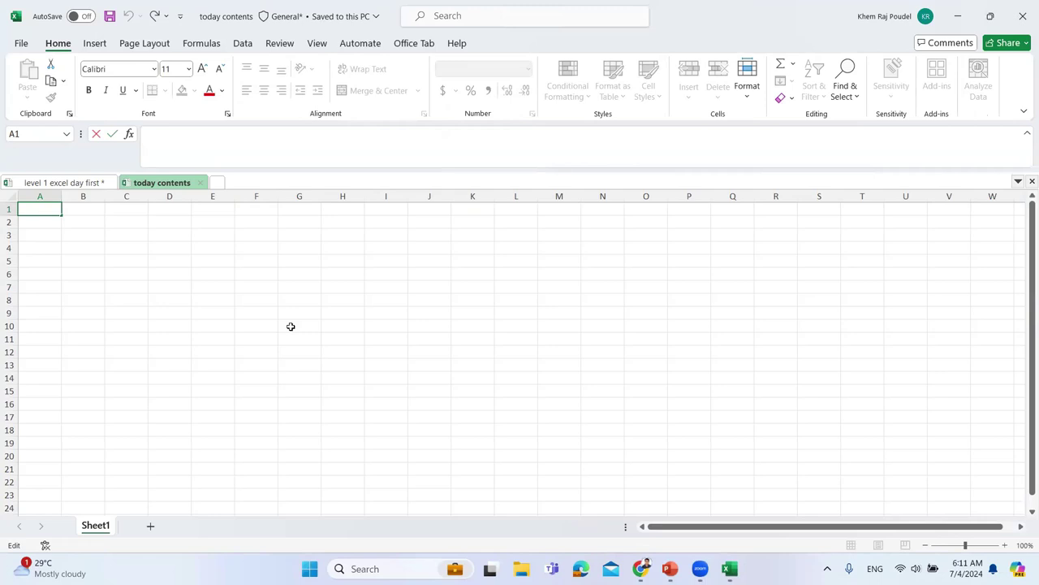
# View the File start page with its templates and recent workbooks, and return to the blank worksheet.
pyautogui.click(21, 45)
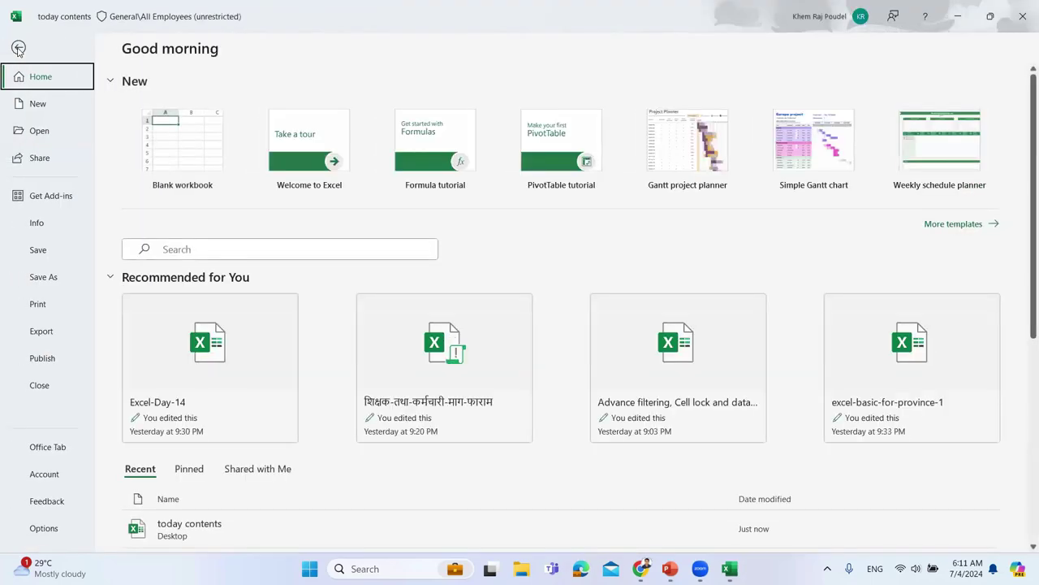
pyautogui.click(17, 49)
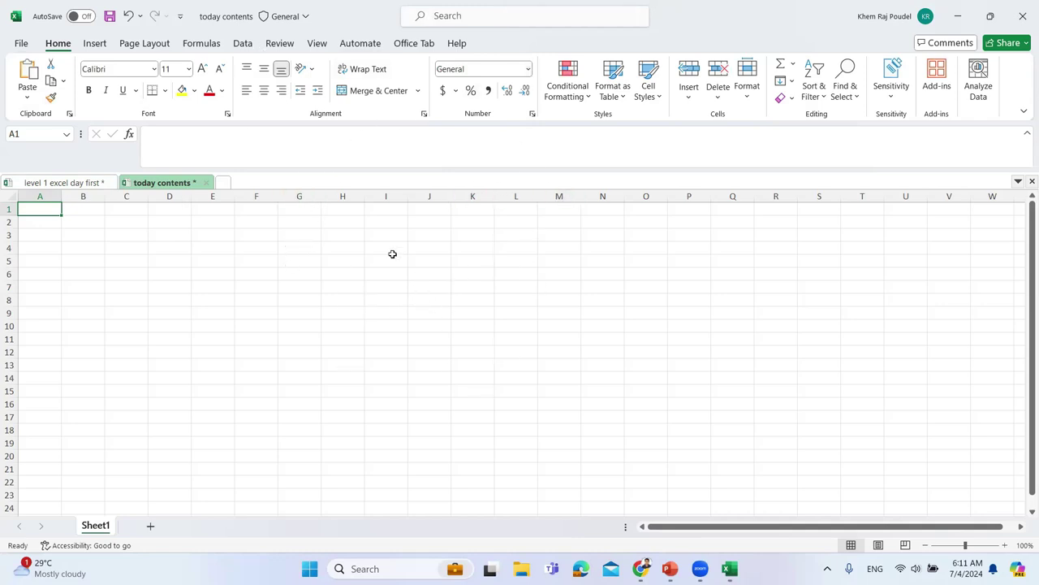
pyautogui.click(22, 44)
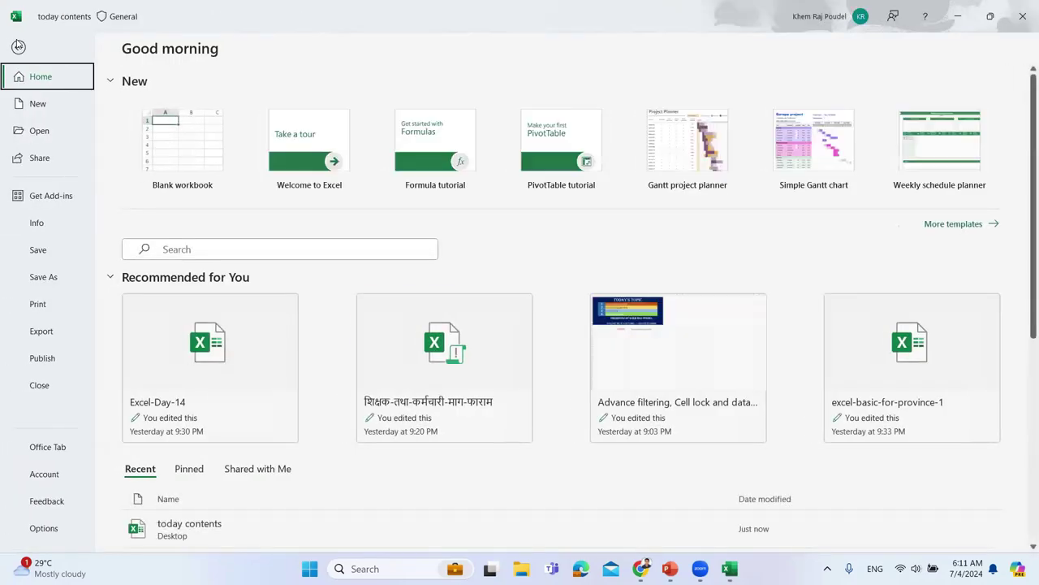
pyautogui.click(17, 46)
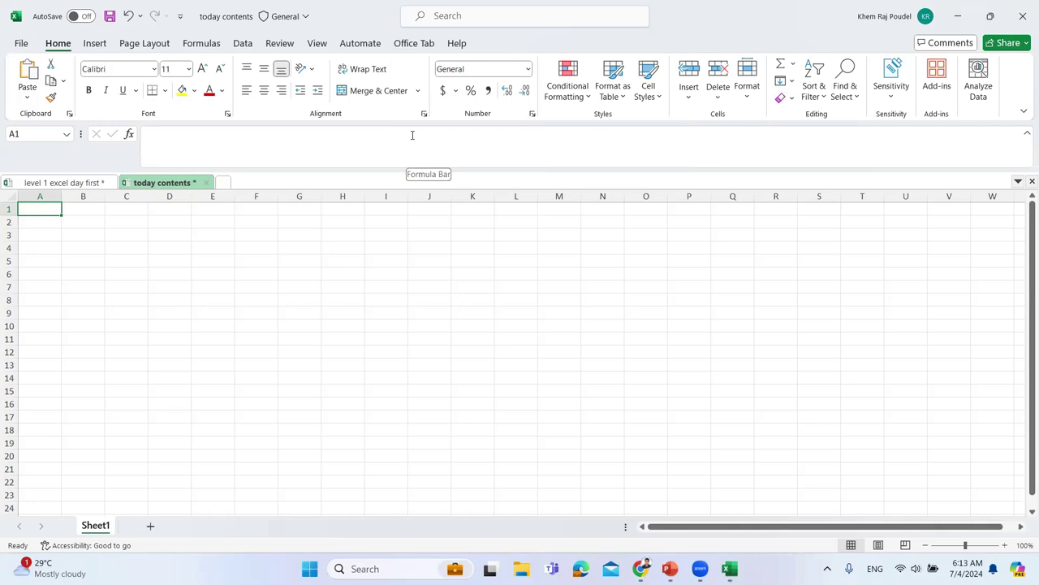
# Open the Excel-Day-14 workbook from the piuyun materials folder on the Desktop by browsing for it.
pyautogui.click(21, 48)
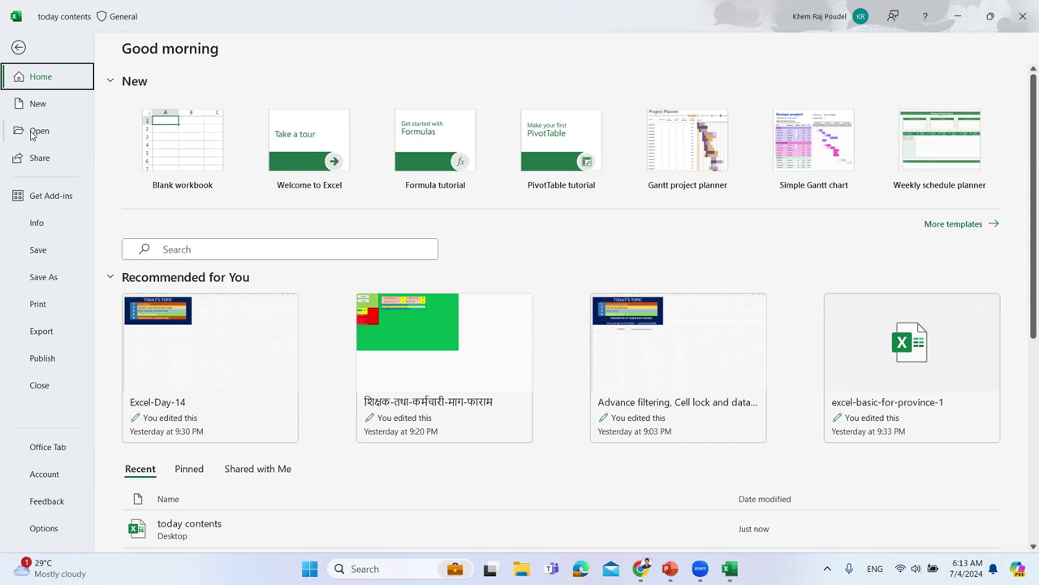
pyautogui.click(32, 133)
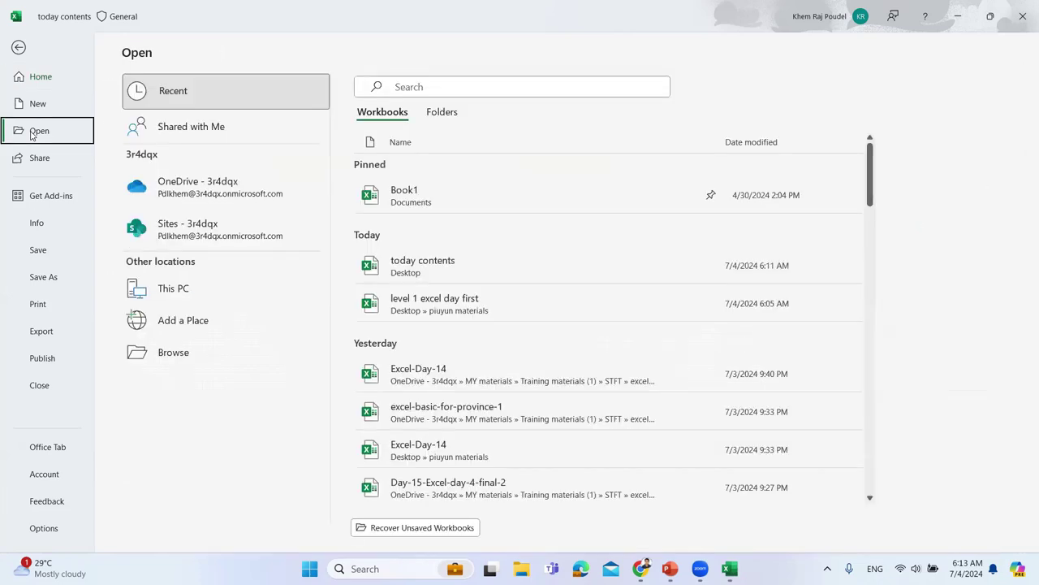
pyautogui.click(173, 354)
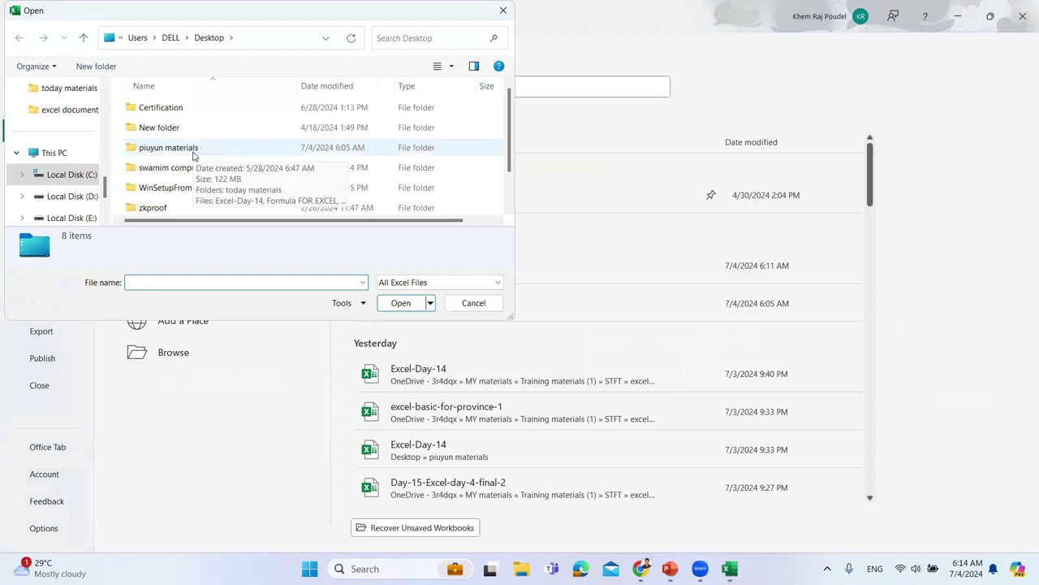
pyautogui.doubleClick(194, 149)
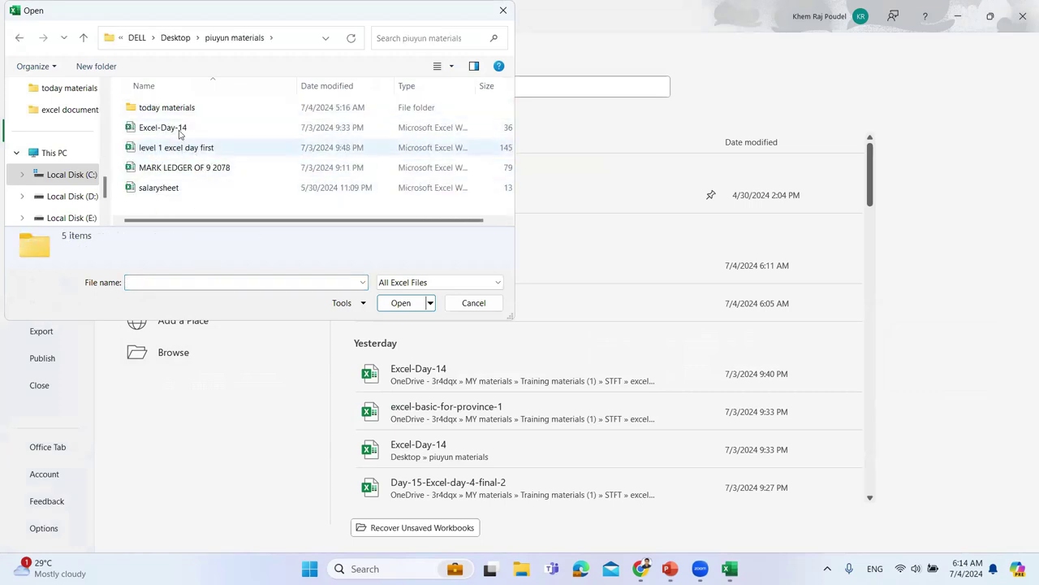
pyautogui.click(181, 133)
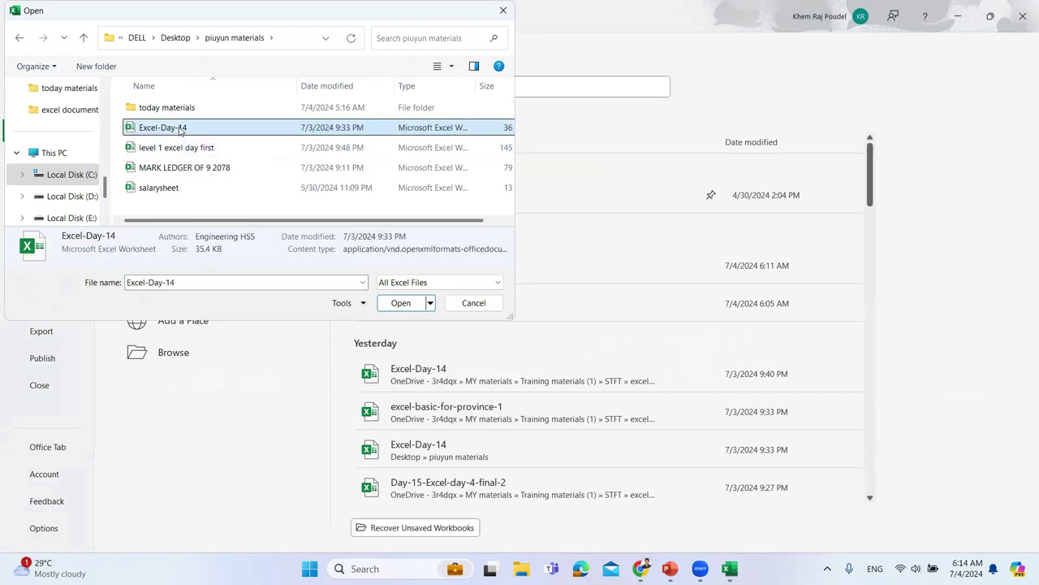
pyautogui.click(401, 302)
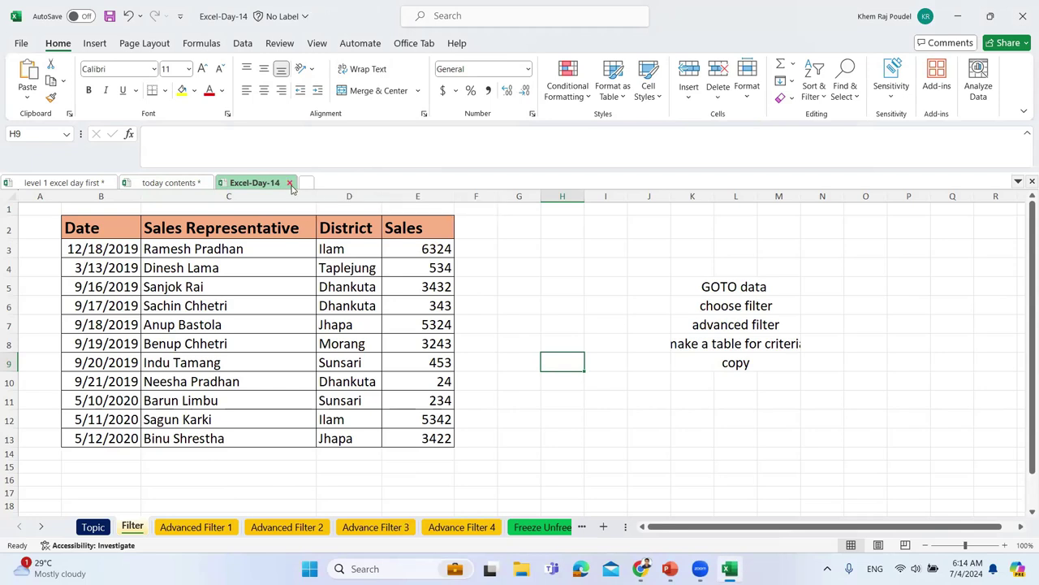
# Close the Excel-Day-14 workbook, and start closing "today contents" but dismiss the save prompt to keep it open.
pyautogui.click(290, 183)
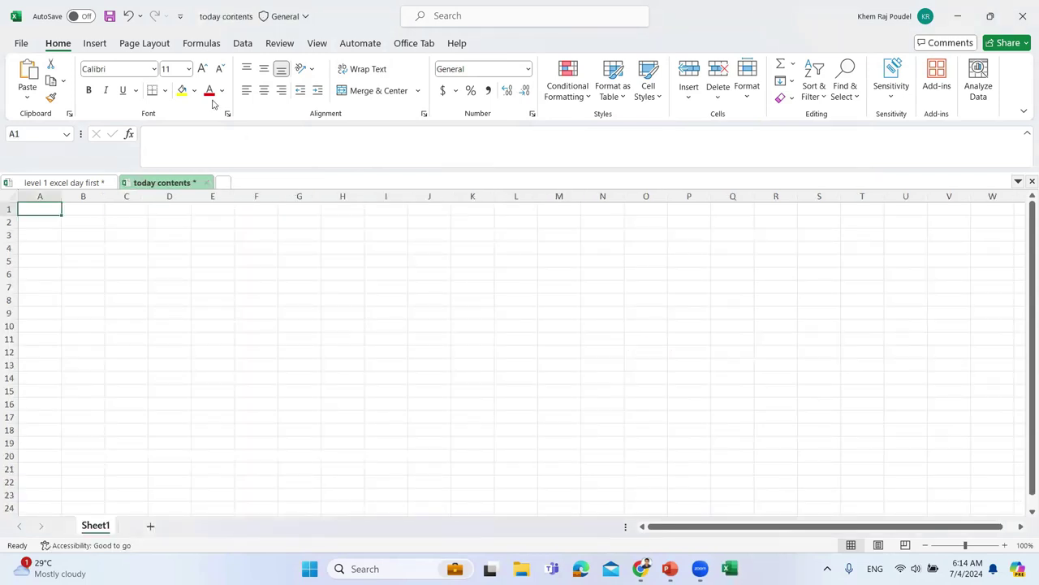
pyautogui.click(206, 183)
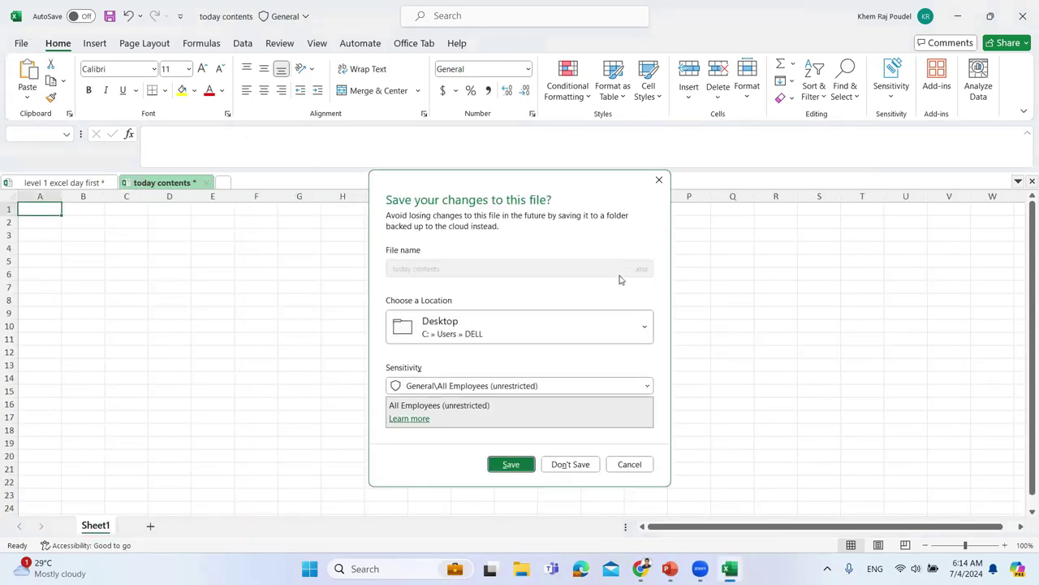
pyautogui.click(660, 180)
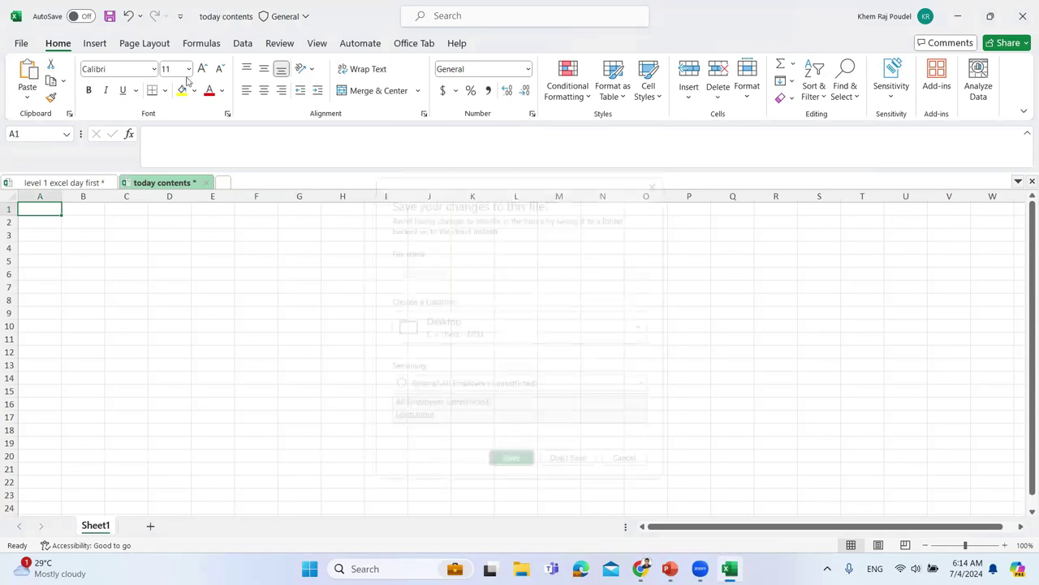
# Start saving the "today contents" workbook as a new copy, browsing for its location in the Save As dialog.
pyautogui.click(22, 44)
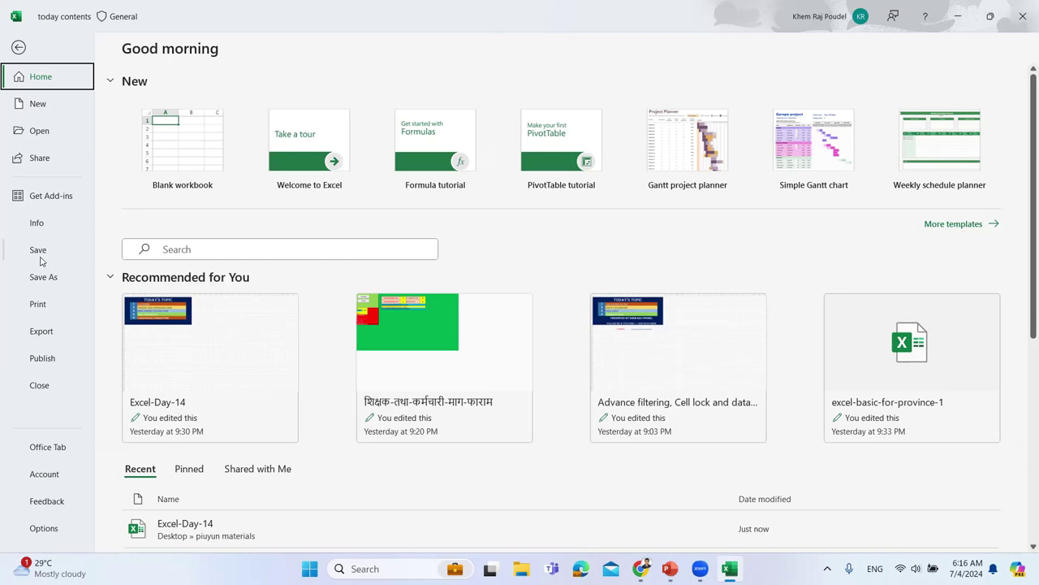
pyautogui.click(44, 277)
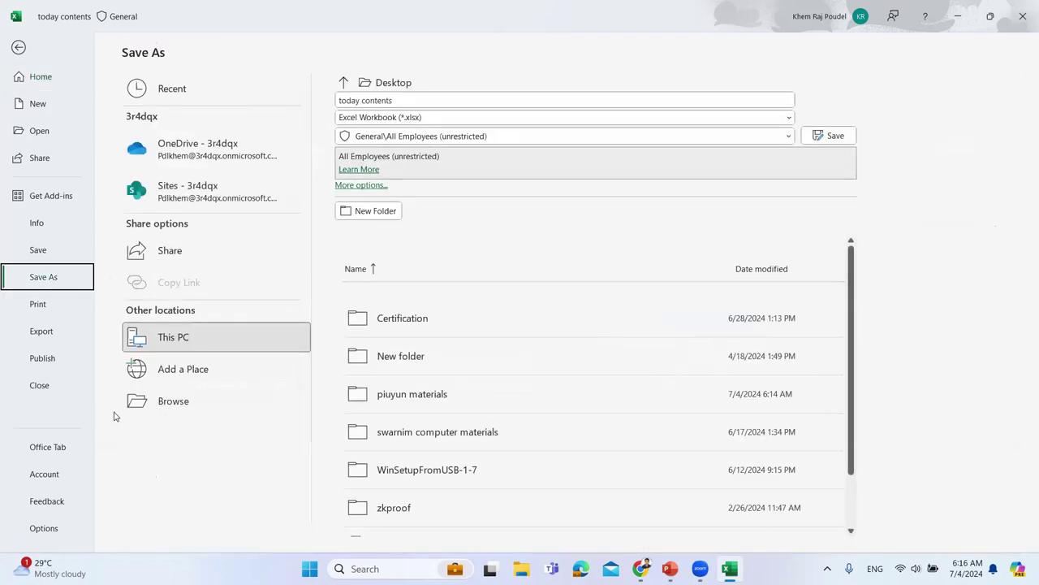
pyautogui.click(157, 401)
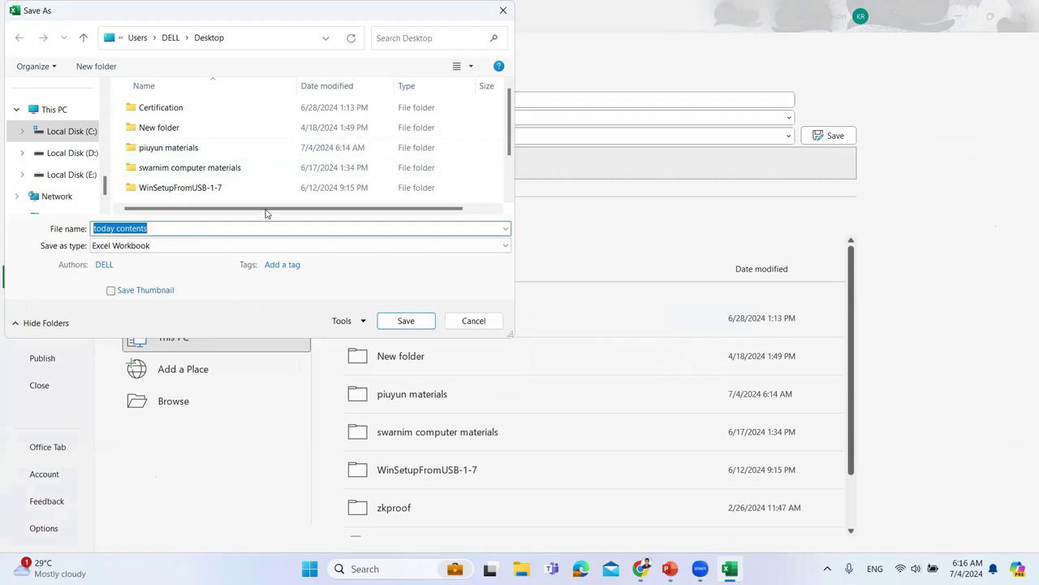
# Replace the file name in the Save As dialog with "Excel workshop".
pyautogui.click(210, 227)
pyautogui.press('BackSpace')
pyautogui.press('BackSpace')
pyautogui.press('BackSpace')
pyautogui.press('BackSpace')
pyautogui.press('BackSpace')
pyautogui.press('BackSpace')
pyautogui.press('BackSpace')
pyautogui.press('BackSpace')
pyautogui.press('BackSpace')
pyautogui.press('BackSpace')
pyautogui.press('BackSpace')
pyautogui.press('BackSpace')
pyautogui.press('BackSpace')
pyautogui.press('BackSpace')
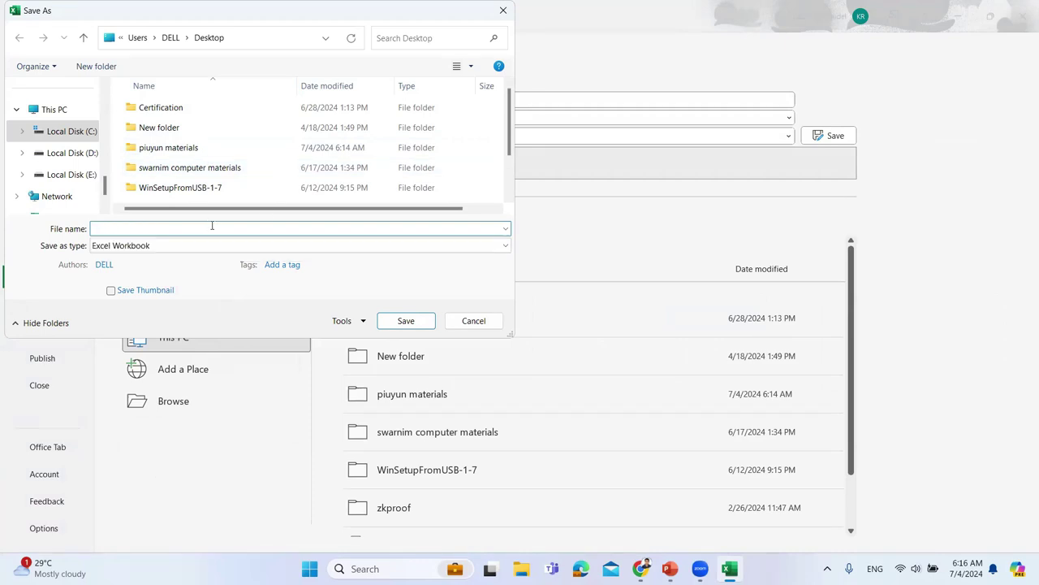
pyautogui.write('Excel ')
pyautogui.write('worsho')
pyautogui.write('===')
pyautogui.press('BackSpace')
pyautogui.press('BackSpace')
pyautogui.press('BackSpace')
pyautogui.press('BackSpace')
pyautogui.press('BackSpace')
pyautogui.press('BackSpace')
pyautogui.press('BackSpace')
pyautogui.write('rkshop')
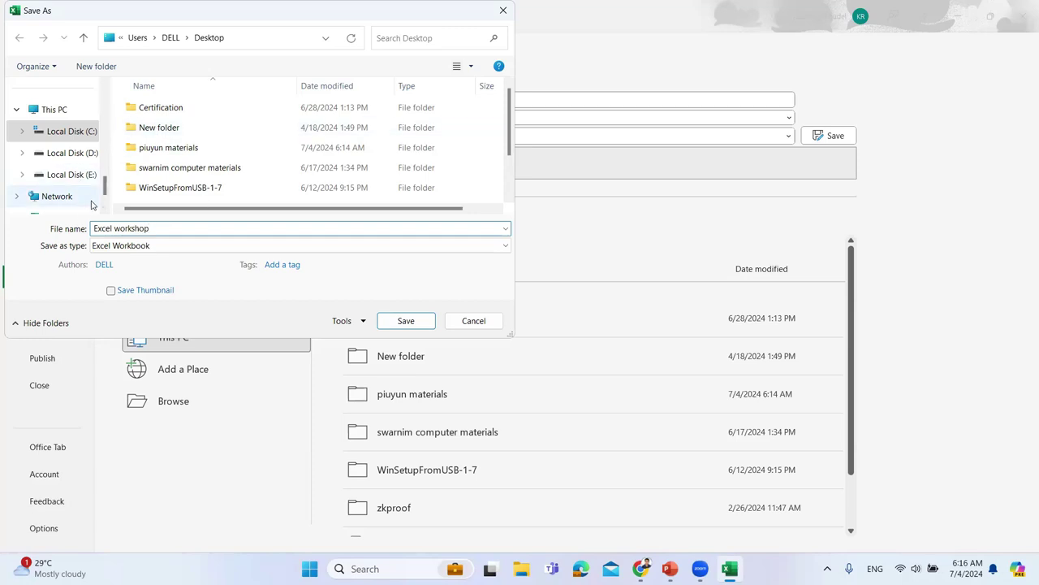
# Choose the Desktop as the save location for "Excel workshop" and look through the items already stored there.
pyautogui.scroll(-1, 103, 209)
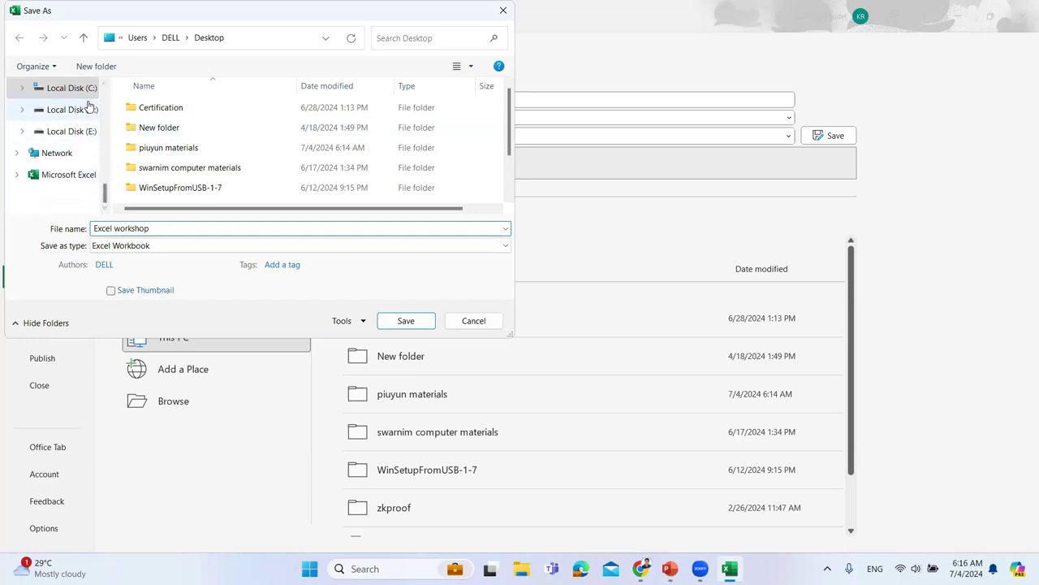
pyautogui.scroll(2, 108, 131)
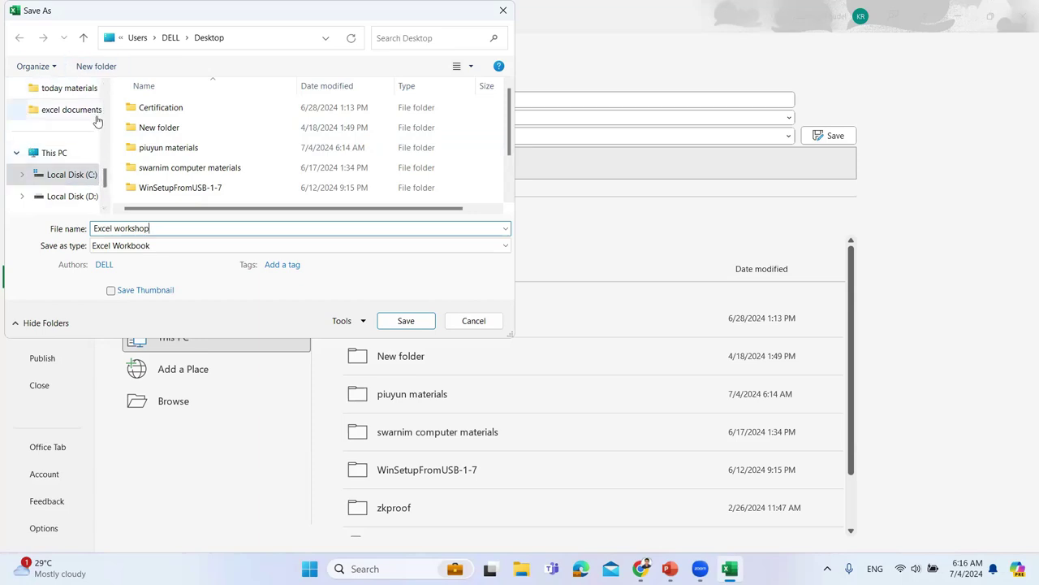
pyautogui.scroll(2, 104, 94)
pyautogui.scroll(1, 104, 95)
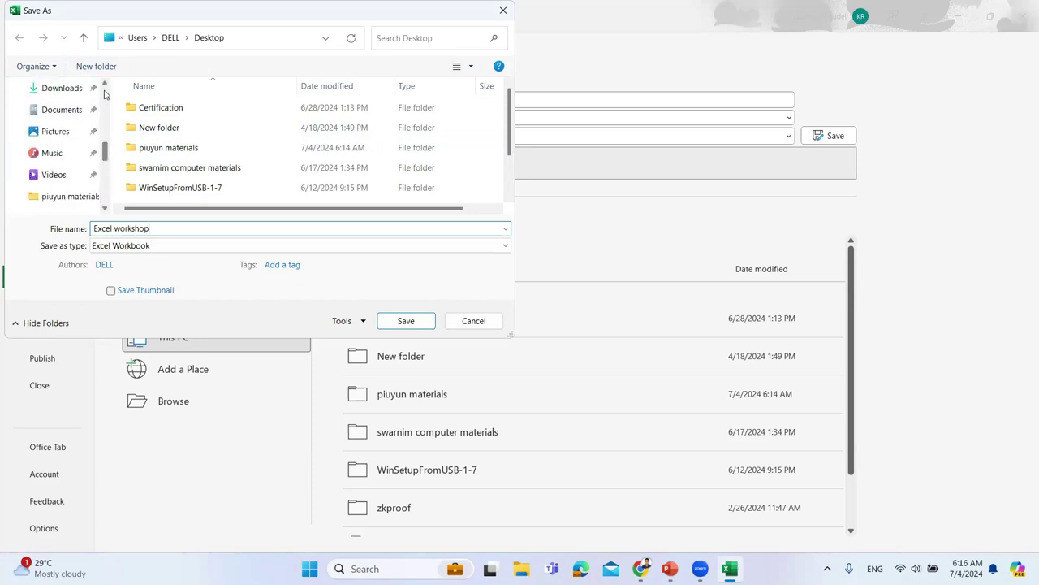
pyautogui.scroll(2, 104, 94)
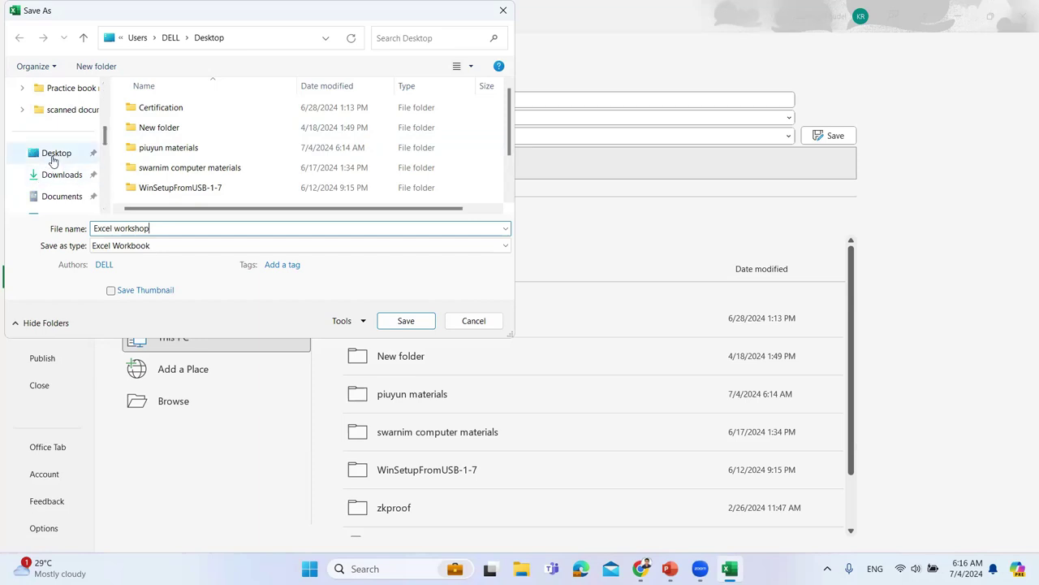
pyautogui.click(54, 159)
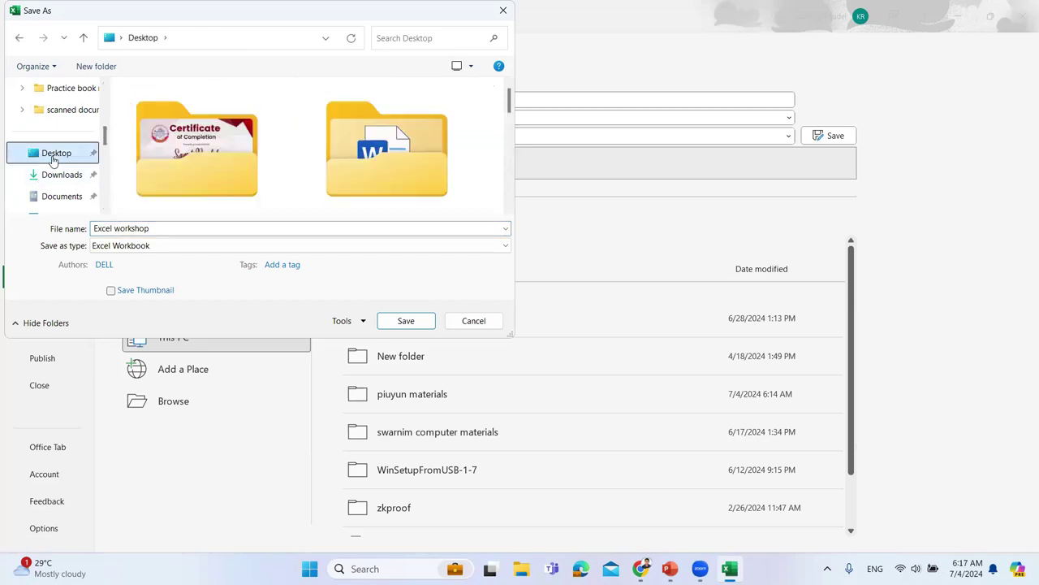
pyautogui.click(398, 187)
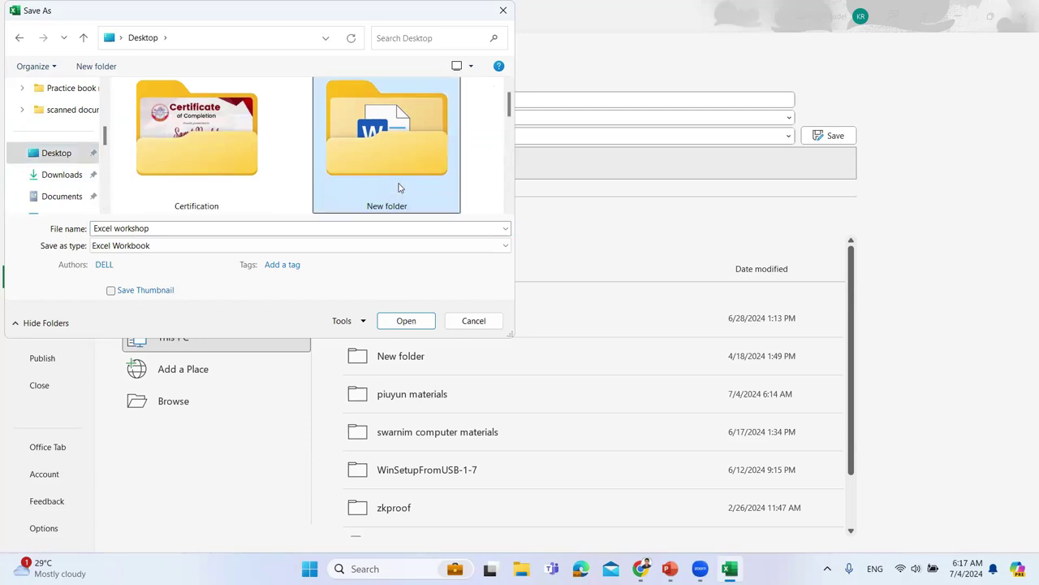
pyautogui.scroll(-3, 399, 187)
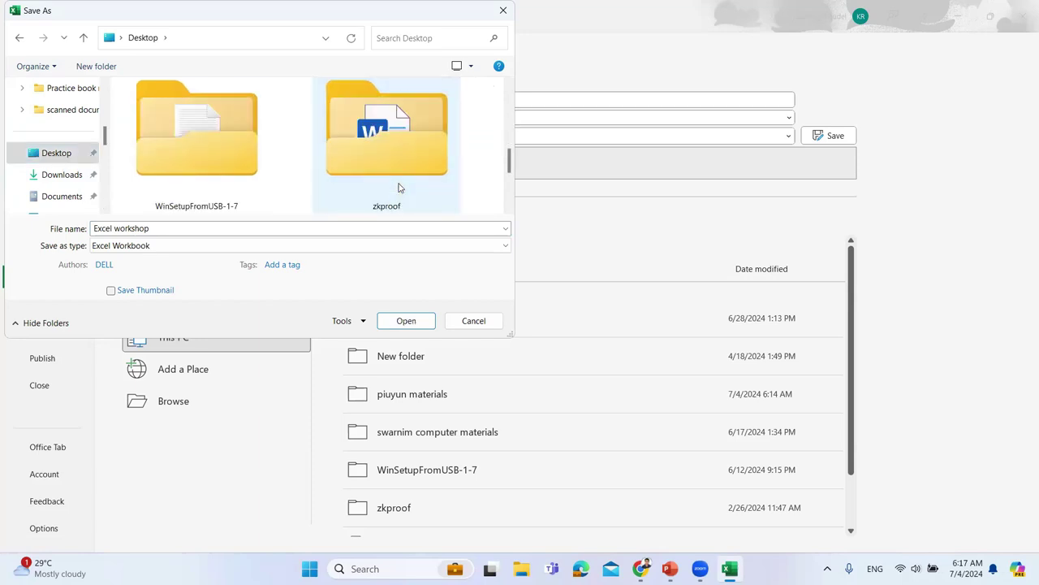
pyautogui.scroll(-2, 399, 187)
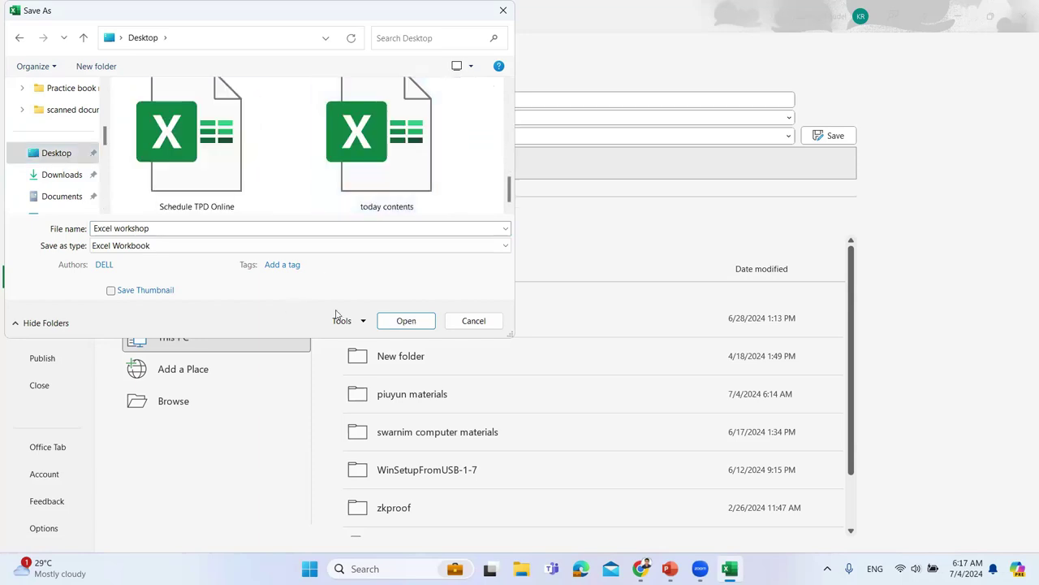
pyautogui.click(185, 232)
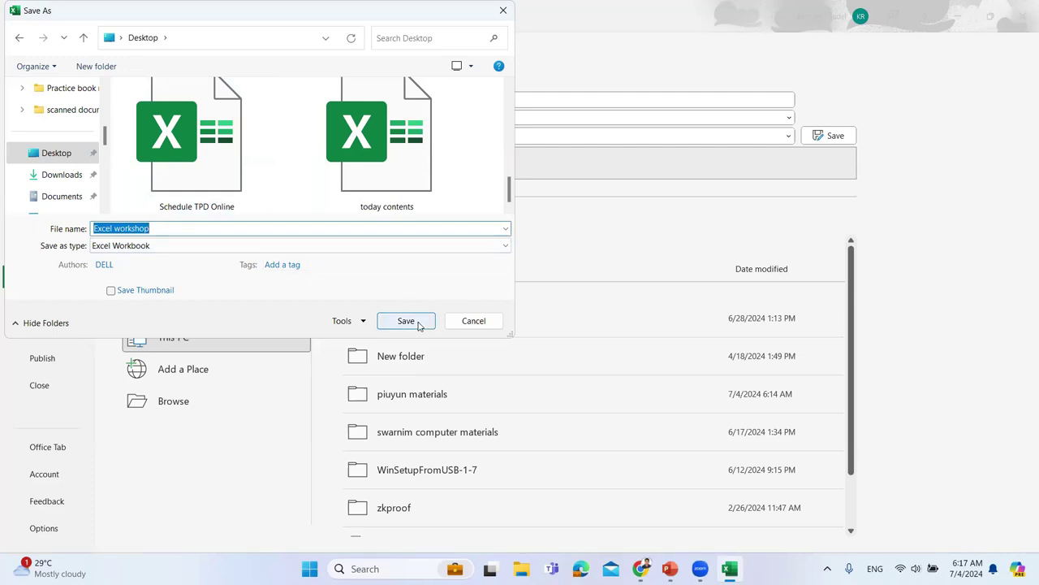
# Set the save type to PDF and choose "New folder" on the Desktop as the save location.
pyautogui.click(463, 248)
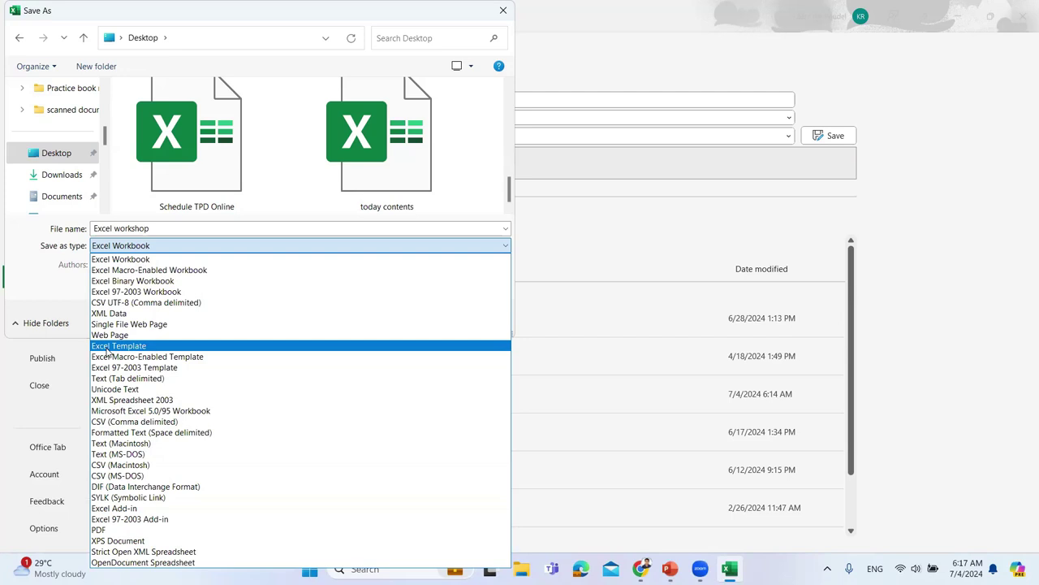
pyautogui.click(112, 532)
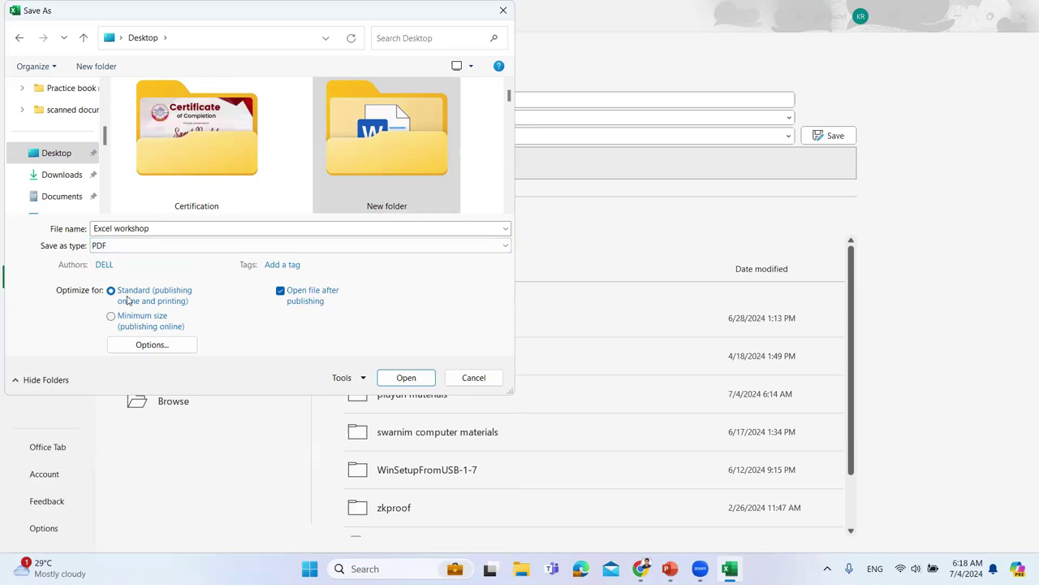
pyautogui.click(174, 228)
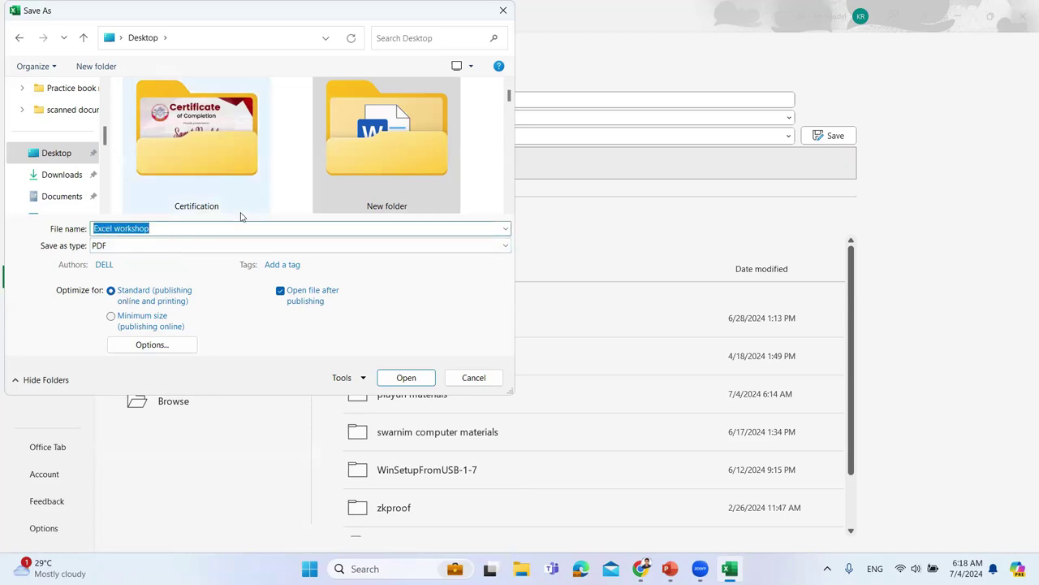
pyautogui.doubleClick(357, 173)
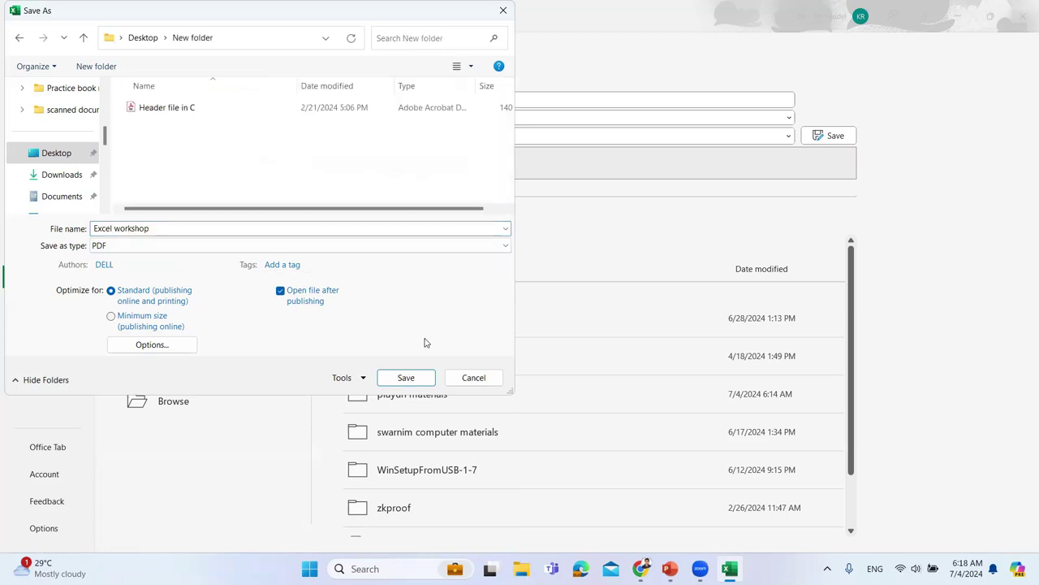
pyautogui.click(411, 379)
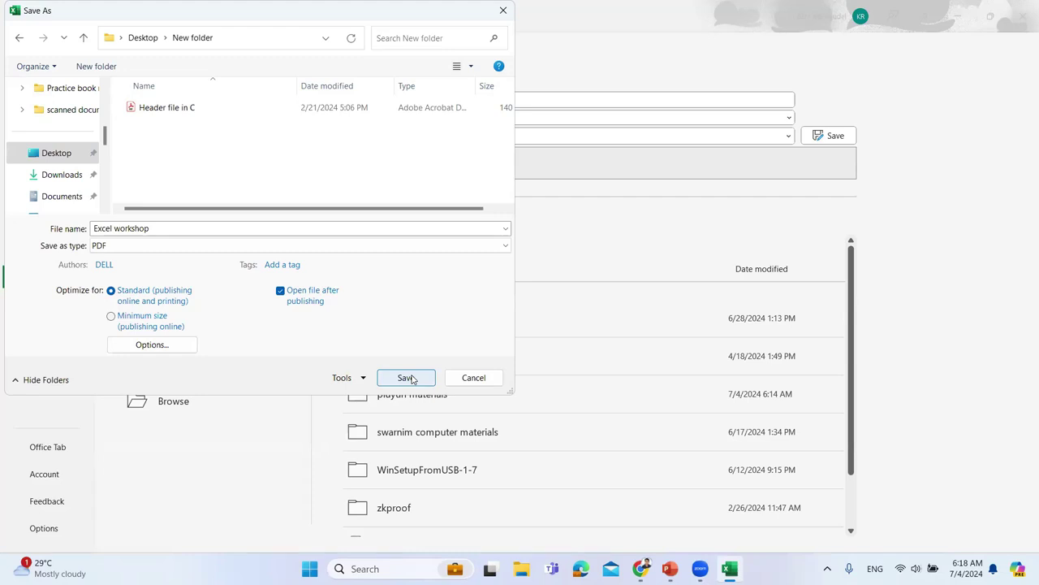
# Save "Excel workshop" as an Excel 97-2003 Workbook, continuing past the compatibility check.
pyautogui.click(336, 245)
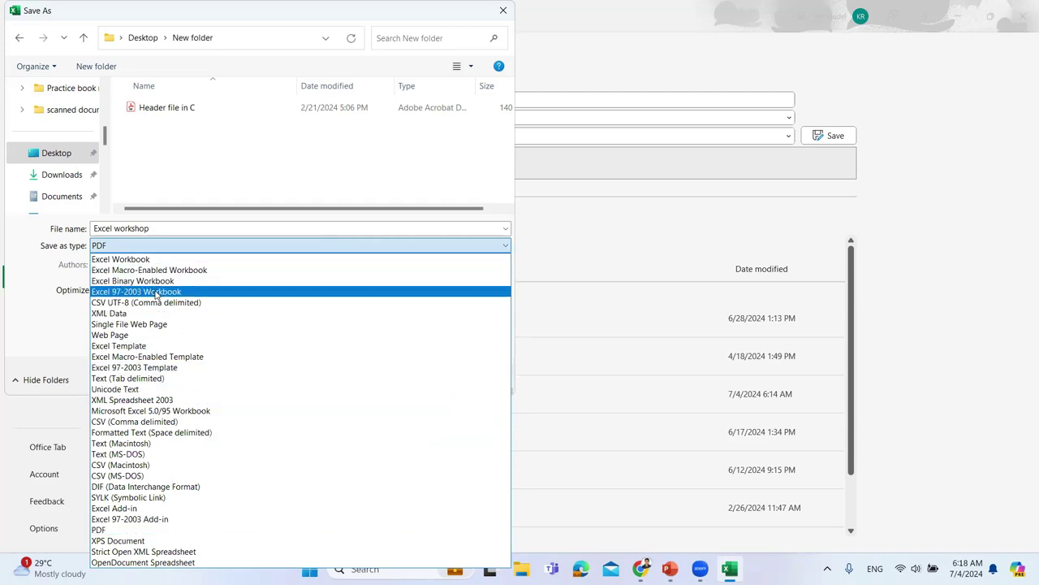
pyautogui.click(142, 260)
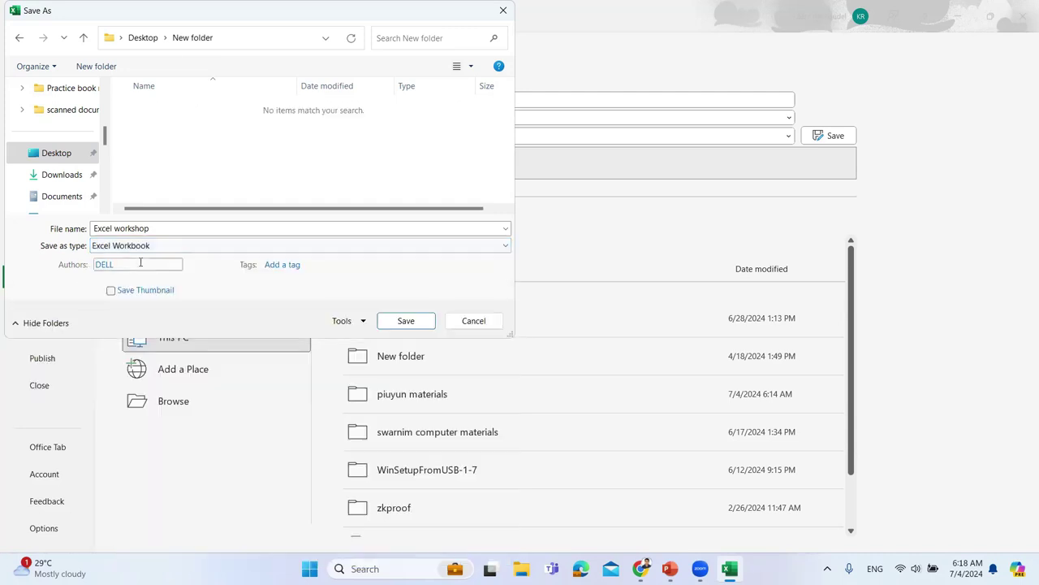
pyautogui.click(173, 246)
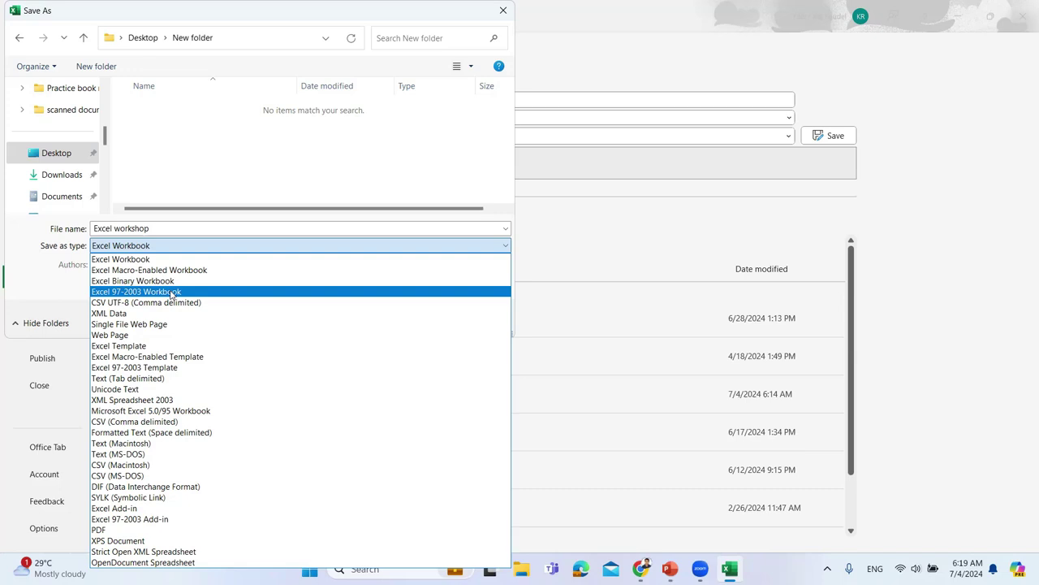
pyautogui.click(171, 293)
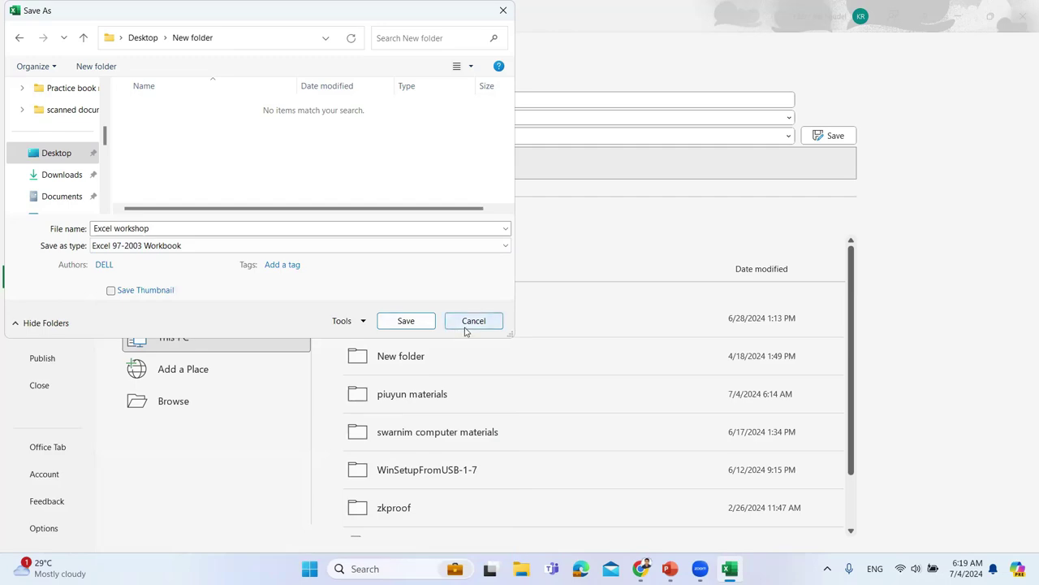
pyautogui.click(415, 321)
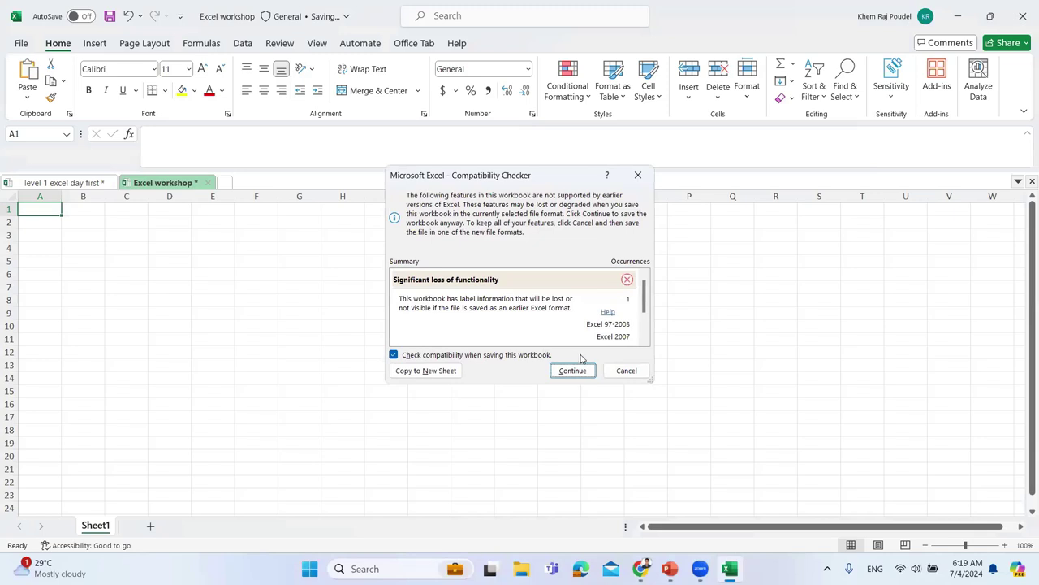
pyautogui.click(581, 363)
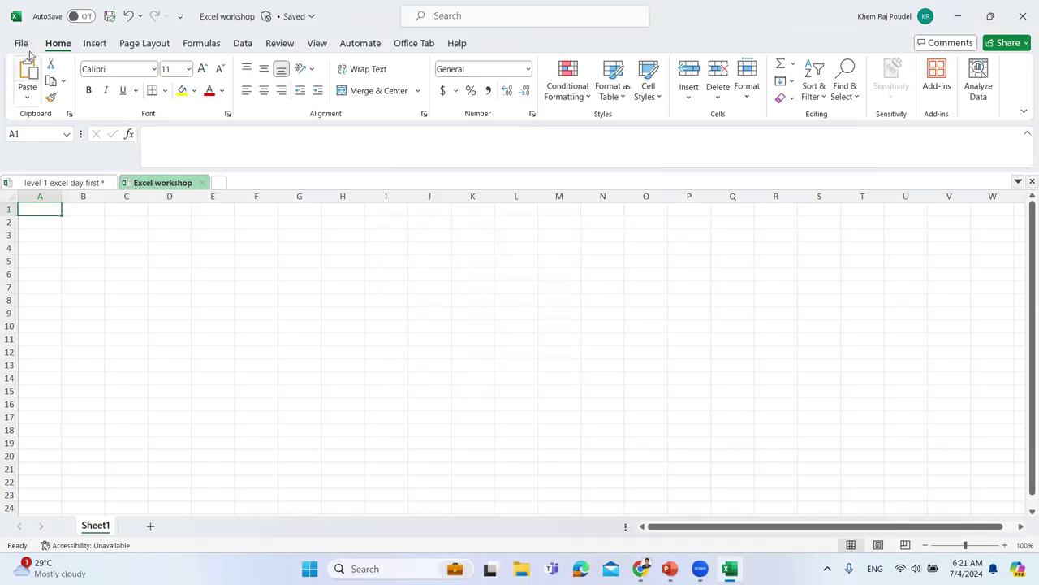
# View the print settings of the "Excel workshop" workbook and return to its sheet.
pyautogui.click(23, 47)
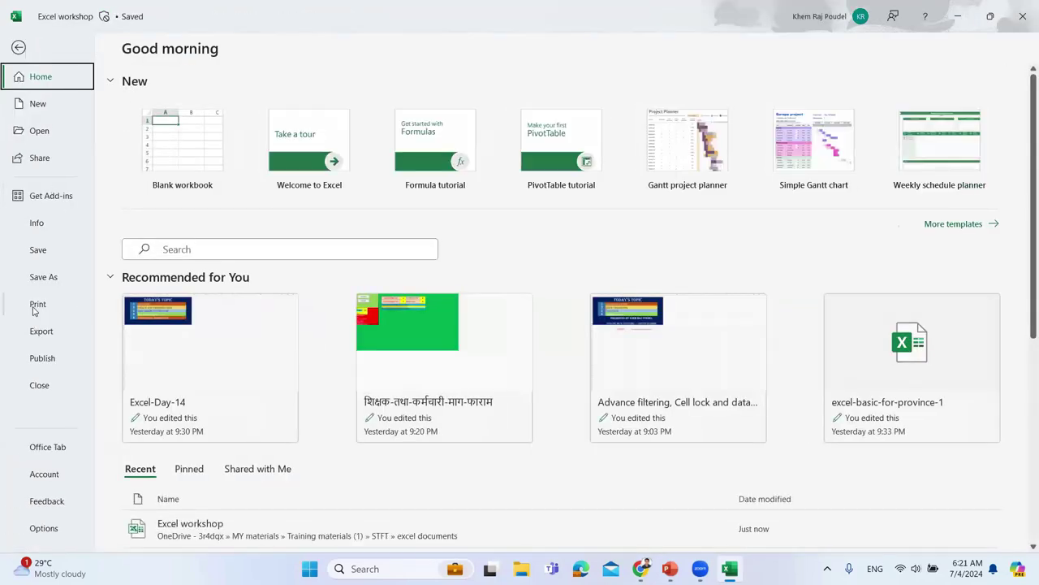
pyautogui.click(34, 307)
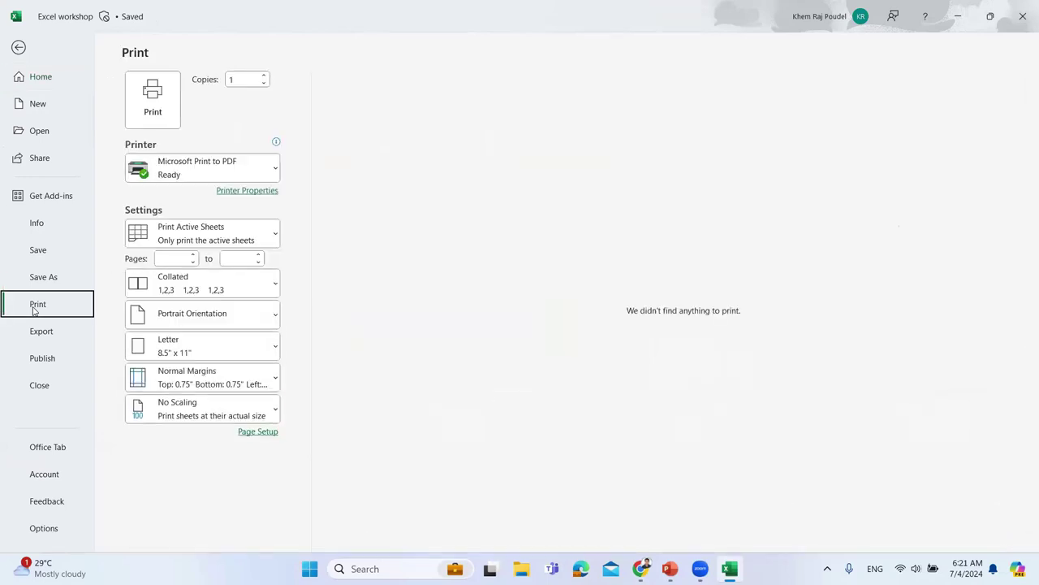
pyautogui.click(18, 54)
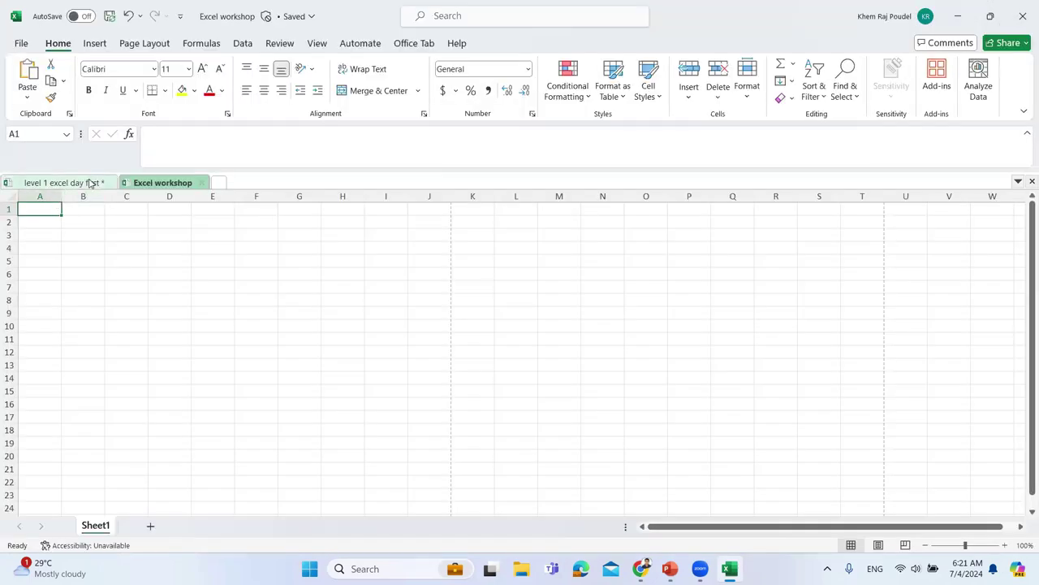
# Switch to the "level 1 excel day first" workbook and view page 2 of the Topic sheet's print preview.
pyautogui.click(91, 183)
pyautogui.scroll(3, 118, 285)
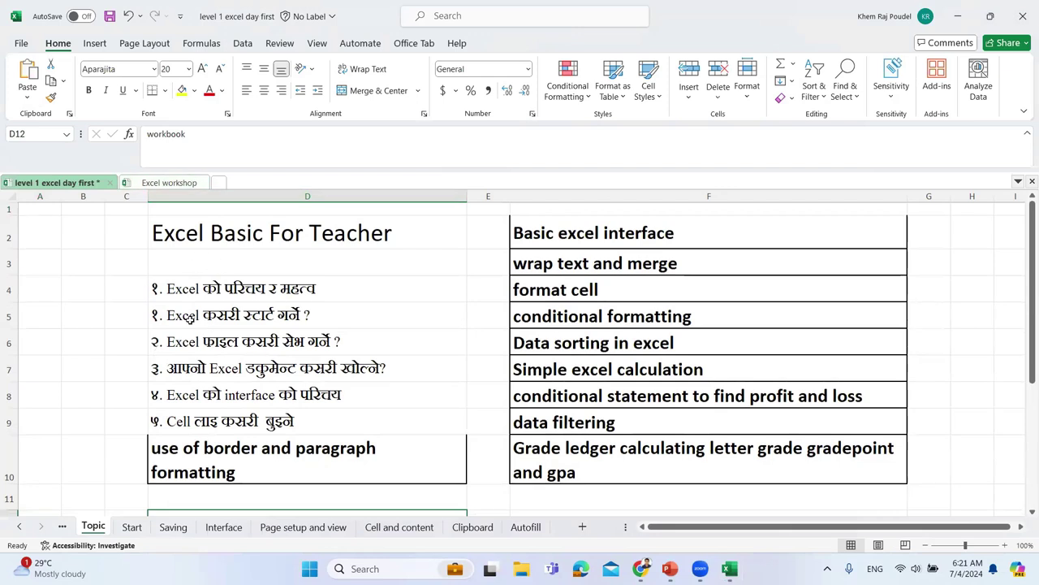
pyautogui.click(18, 45)
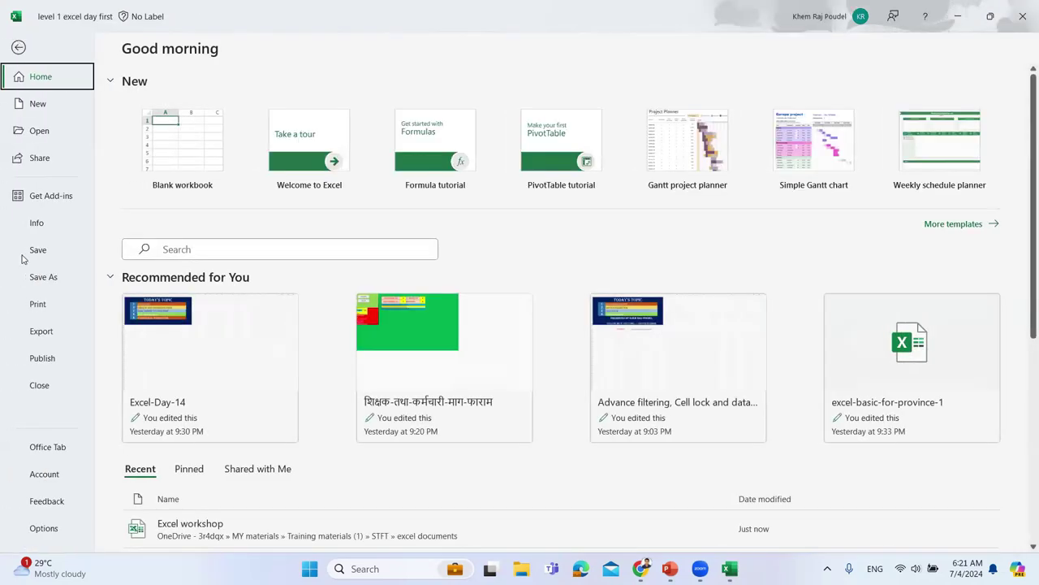
pyautogui.click(47, 308)
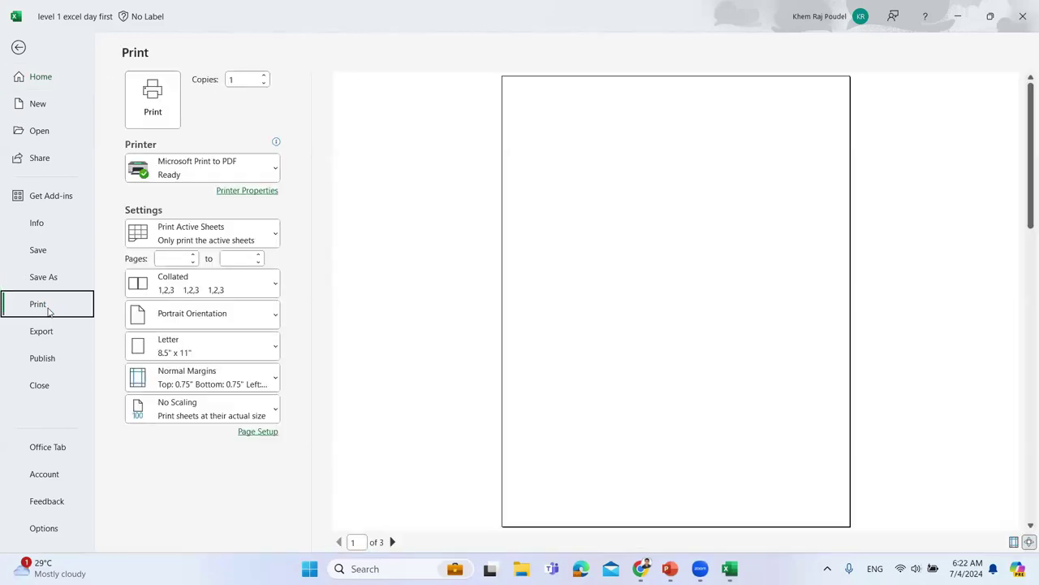
pyautogui.click(392, 542)
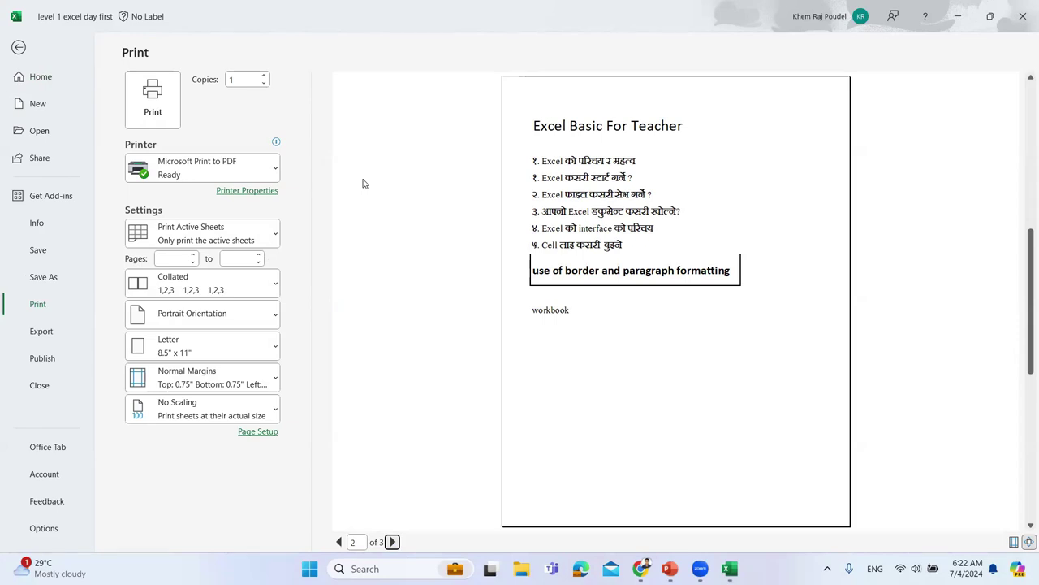
# Try to set the print range to the entire workbook, and return to the Topic sheet.
pyautogui.click(253, 242)
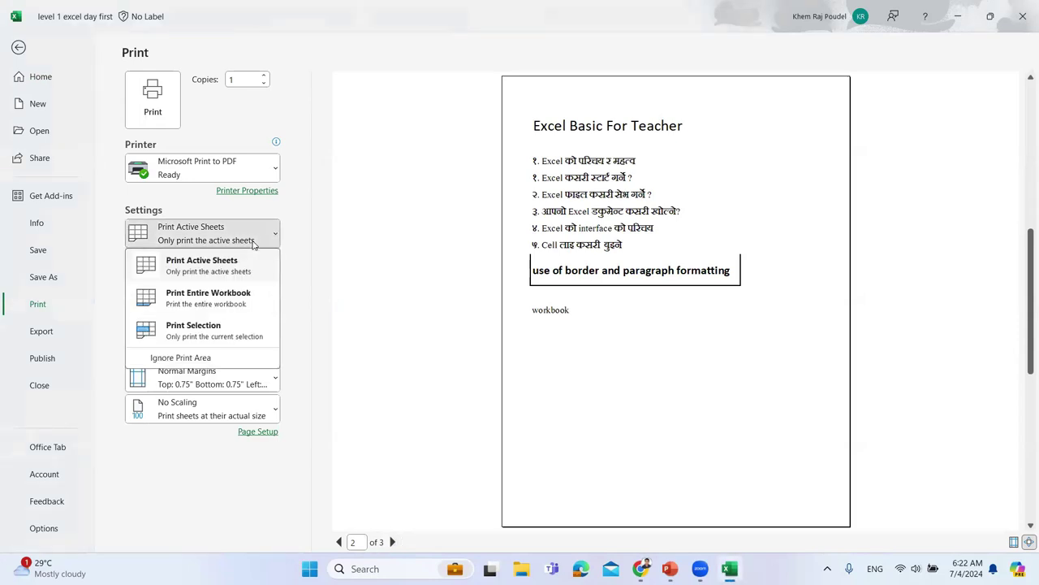
pyautogui.click(206, 303)
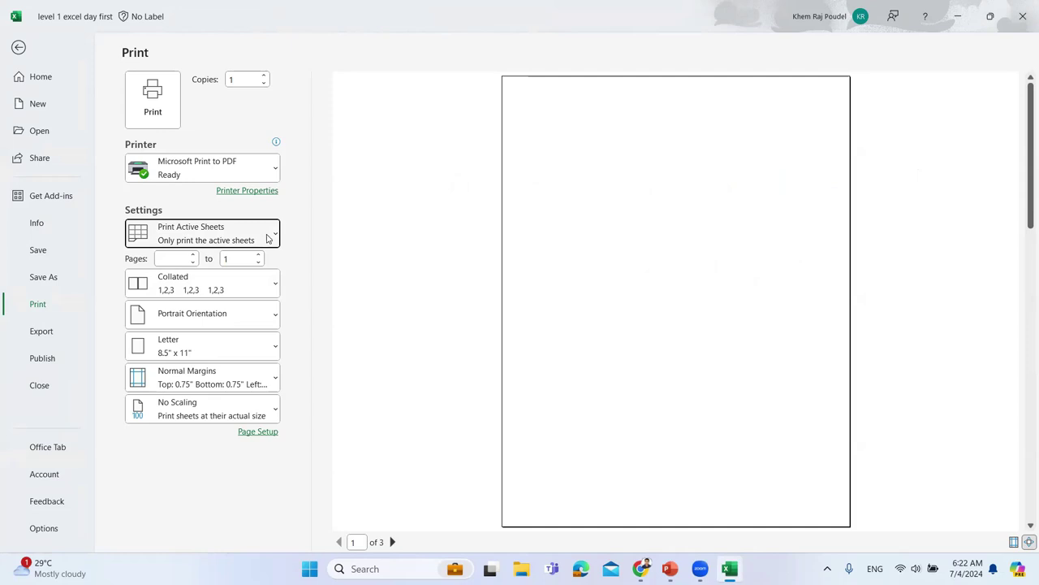
pyautogui.click(18, 47)
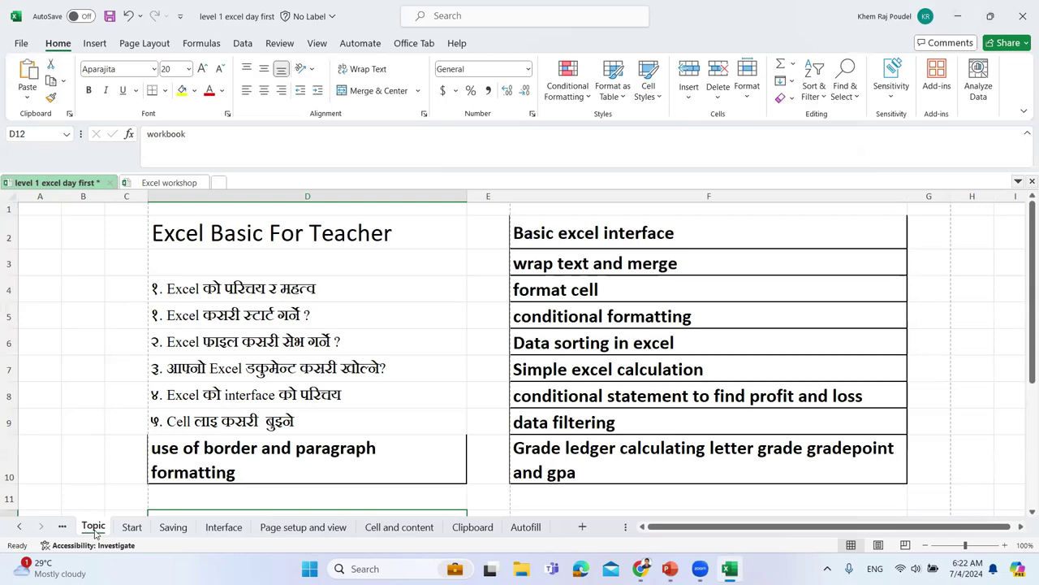
# Look through the Saving, Start and Interface sheets, and open the workbook's file commands view.
pyautogui.click(172, 527)
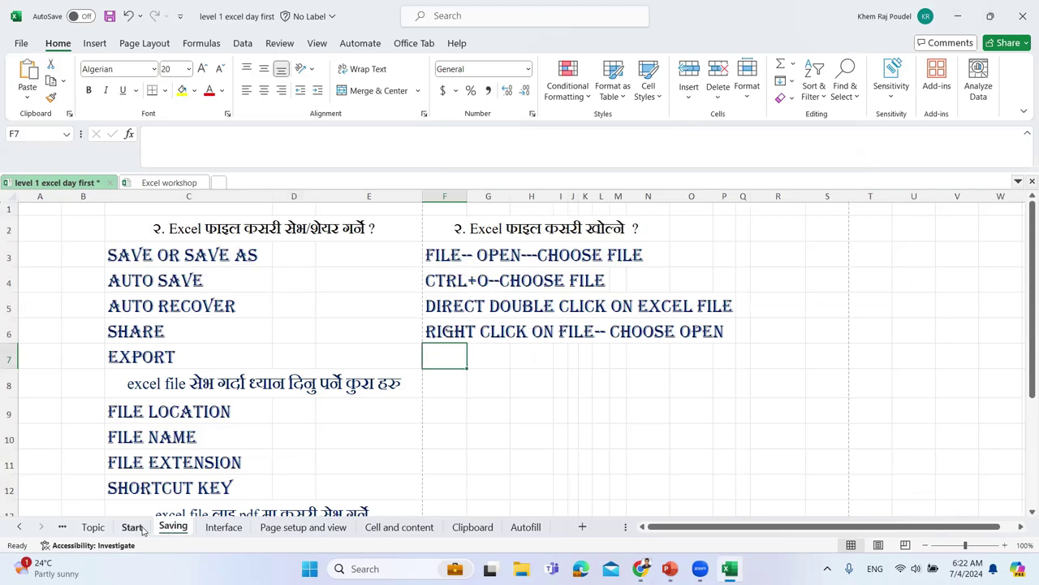
pyautogui.click(140, 527)
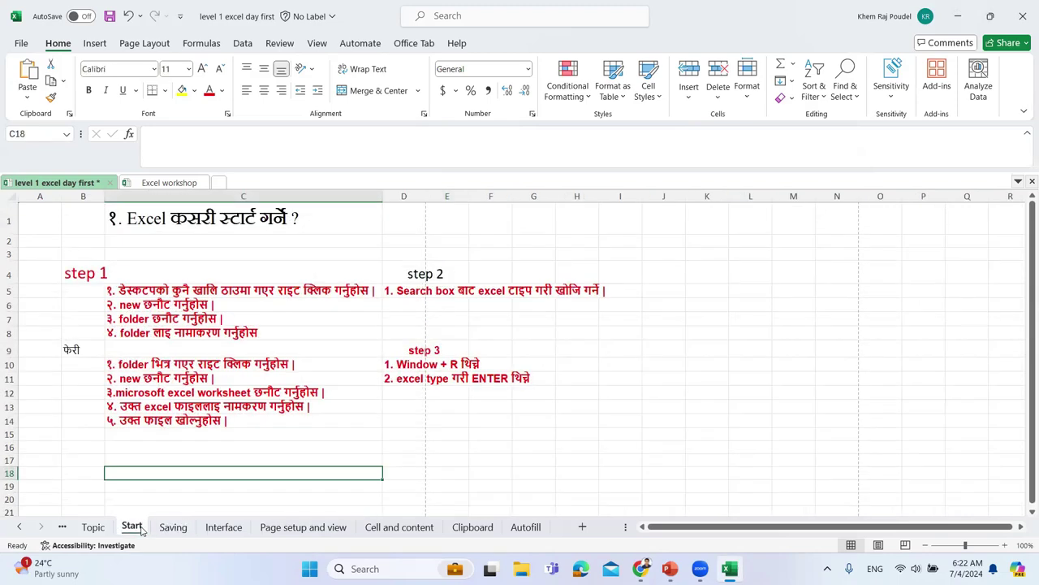
pyautogui.click(217, 527)
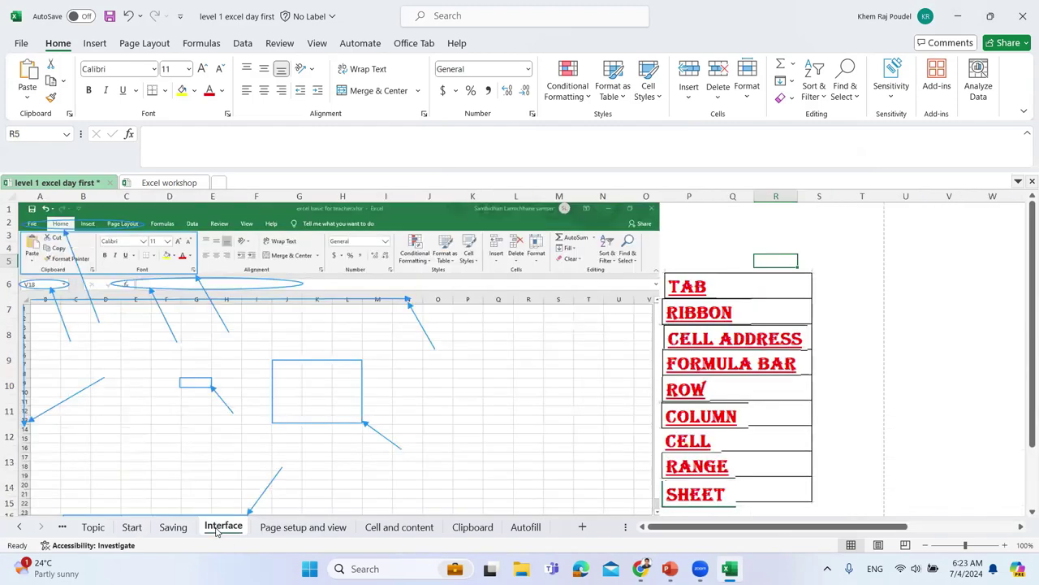
pyautogui.click(270, 528)
pyautogui.click(228, 529)
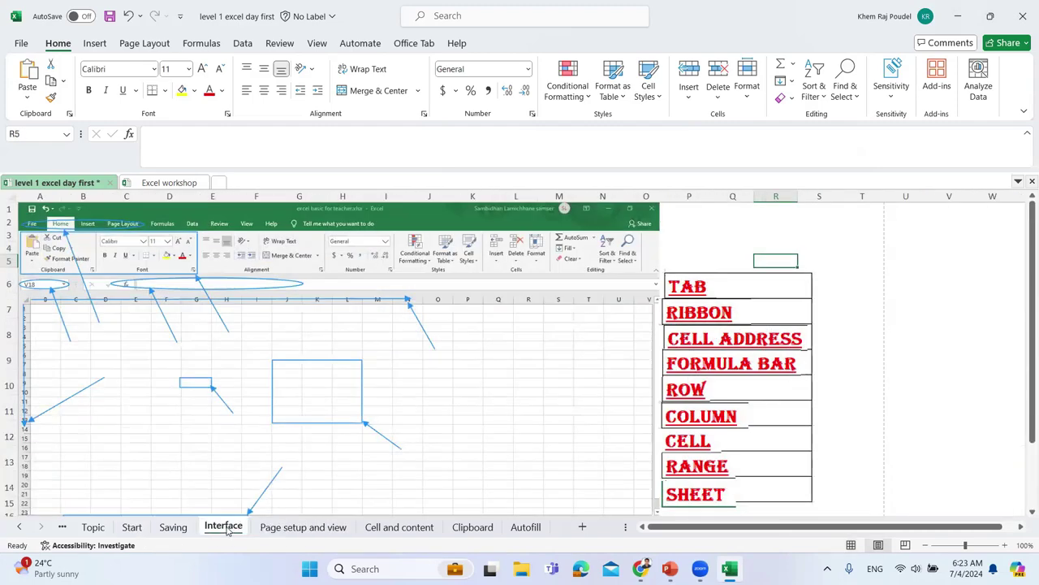
pyautogui.click(21, 43)
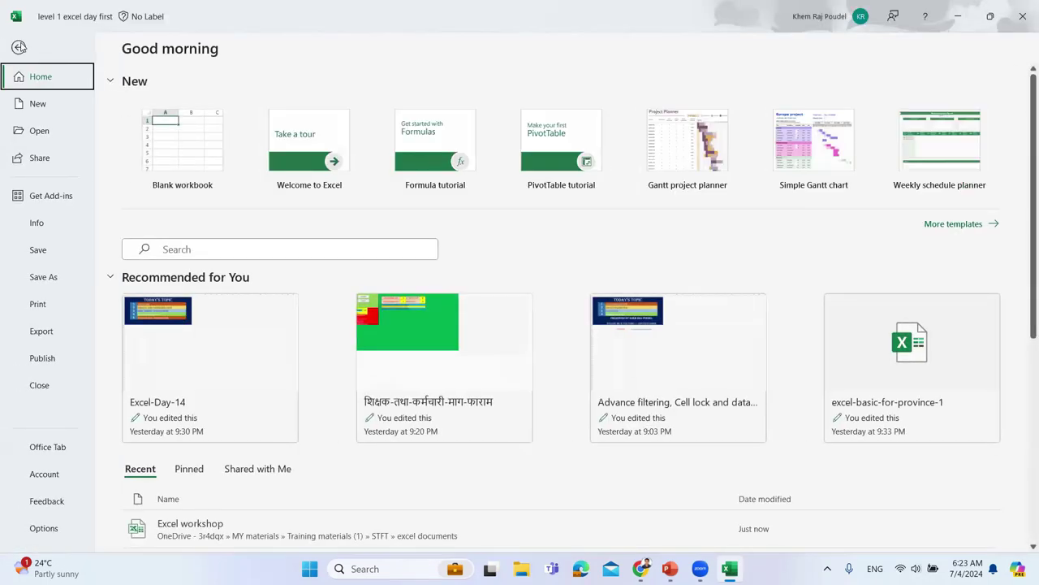
# Look through the first three pages of the Interface sheet's print preview and return to page 1.
pyautogui.click(49, 312)
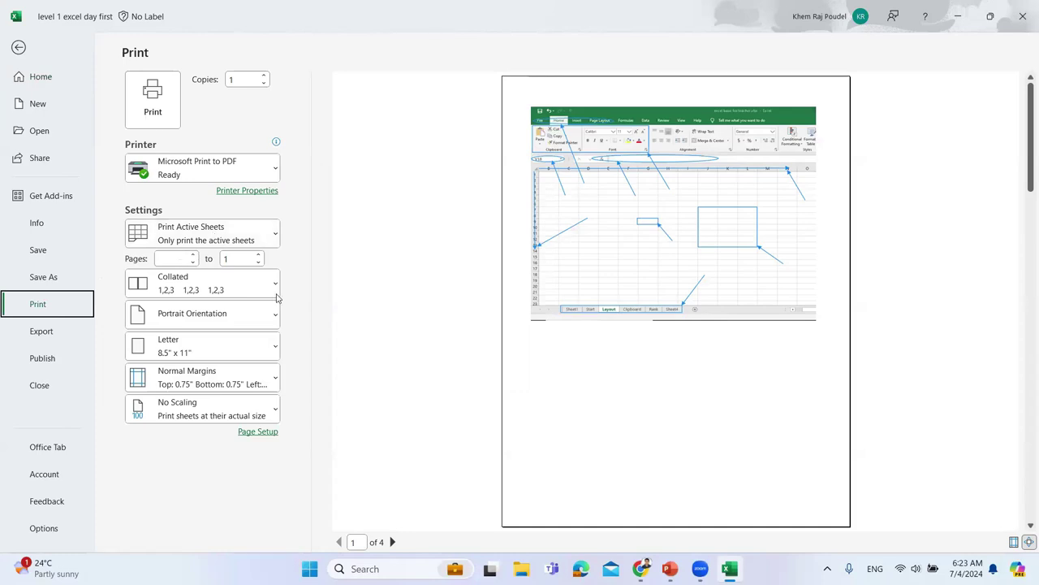
pyautogui.click(392, 542)
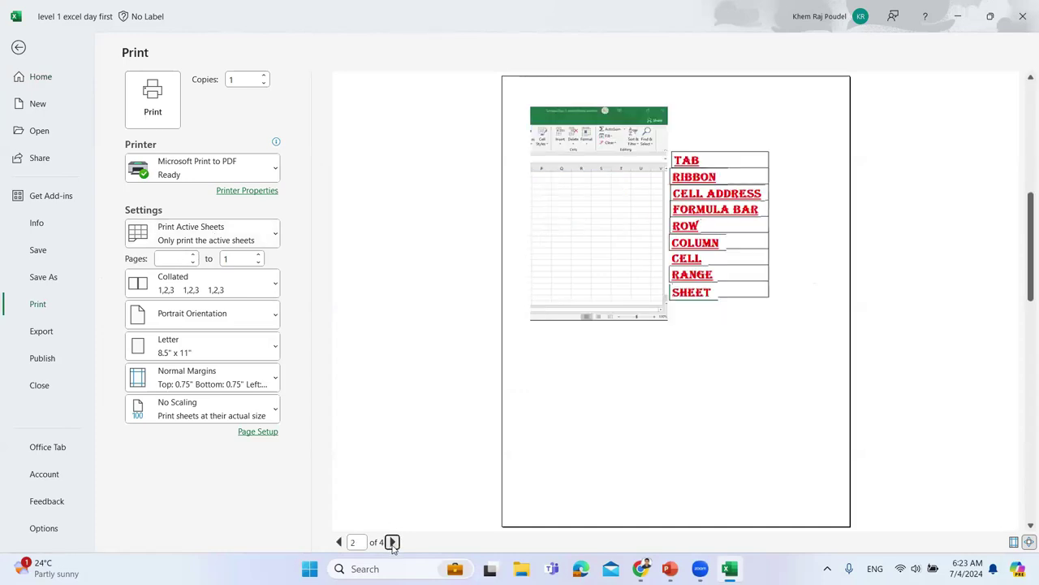
pyautogui.click(393, 542)
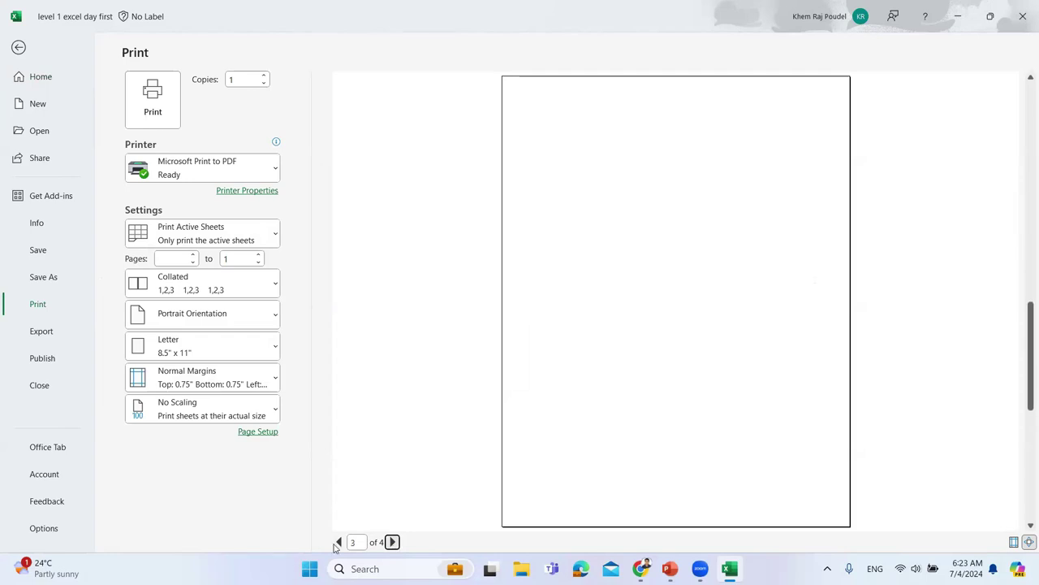
pyautogui.click(336, 543)
pyautogui.click(336, 543)
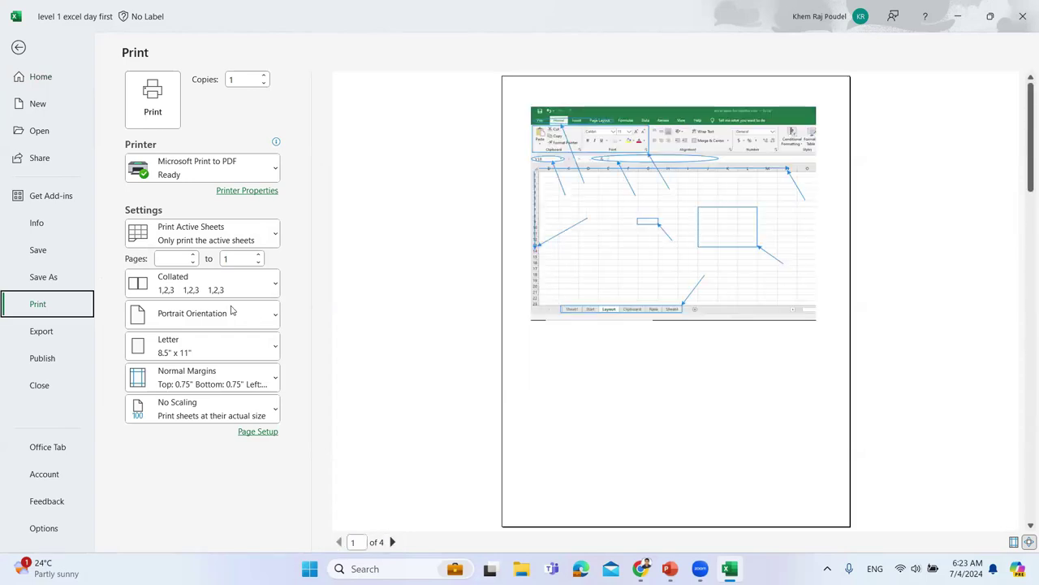
# Limit the printed page range to page 2 only, from 2 to 2.
pyautogui.click(176, 259)
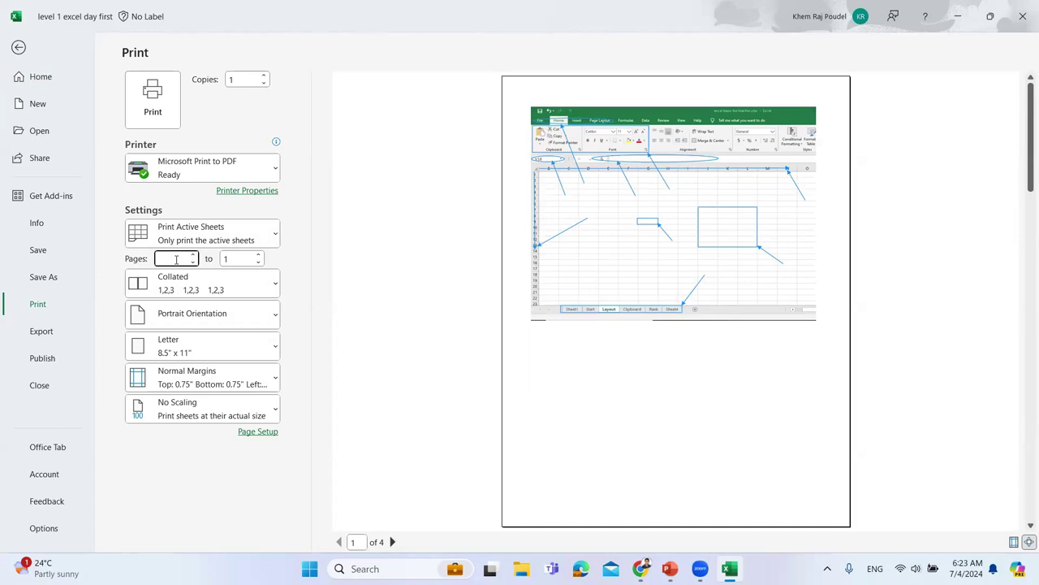
pyautogui.write('1')
pyautogui.press('BackSpace')
pyautogui.write('2')
pyautogui.click(234, 259)
pyautogui.press('BackSpace')
pyautogui.write('2')
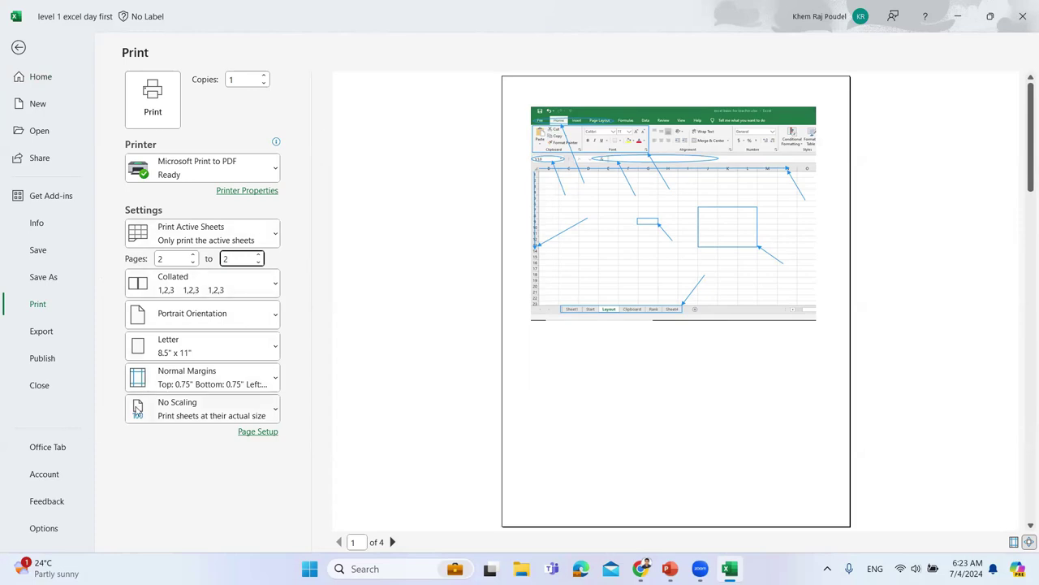
# Try landscape orientation for the printout and restore portrait orientation.
pyautogui.click(253, 324)
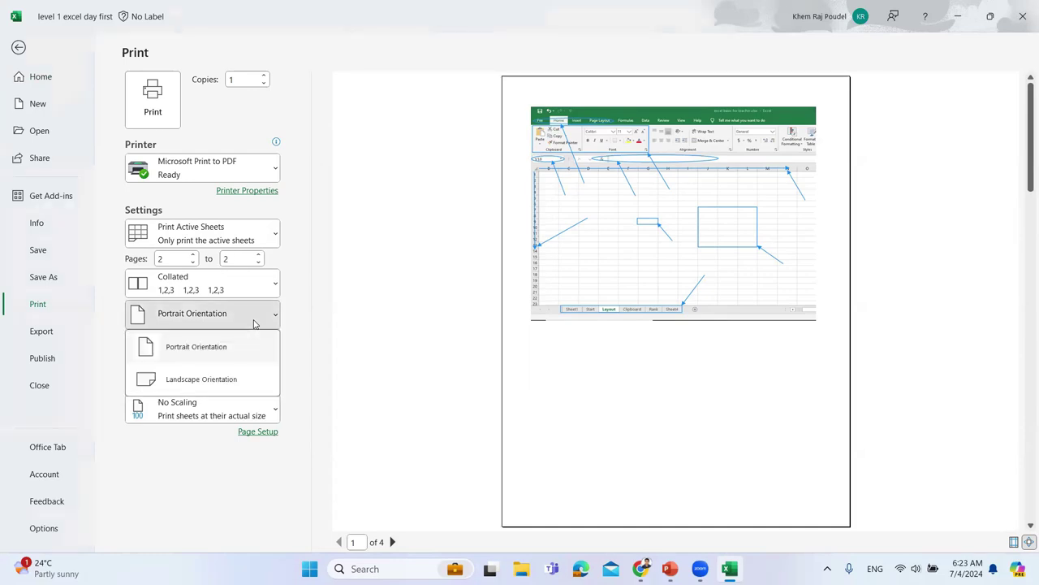
pyautogui.click(195, 381)
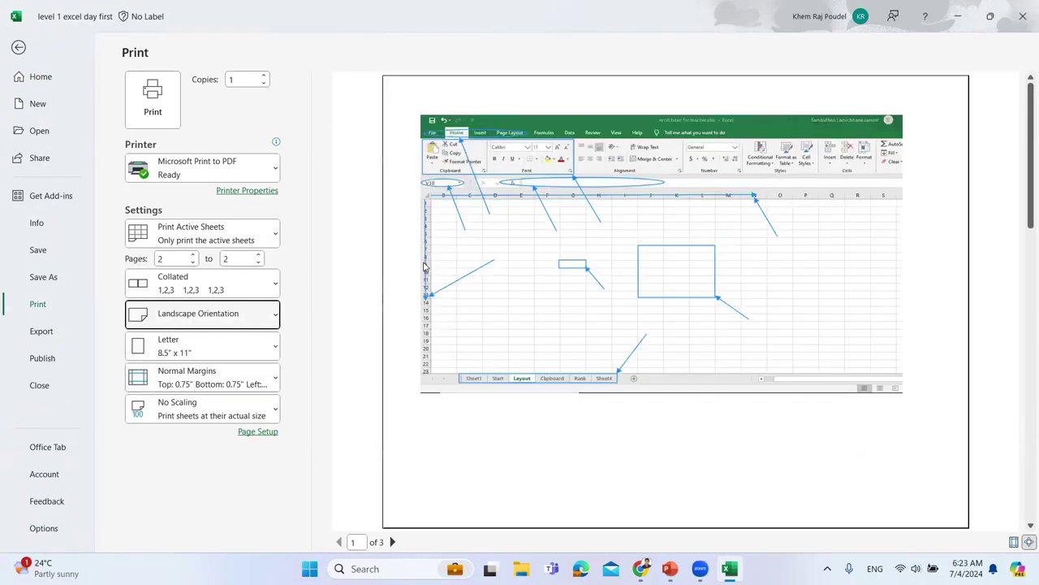
pyautogui.click(227, 320)
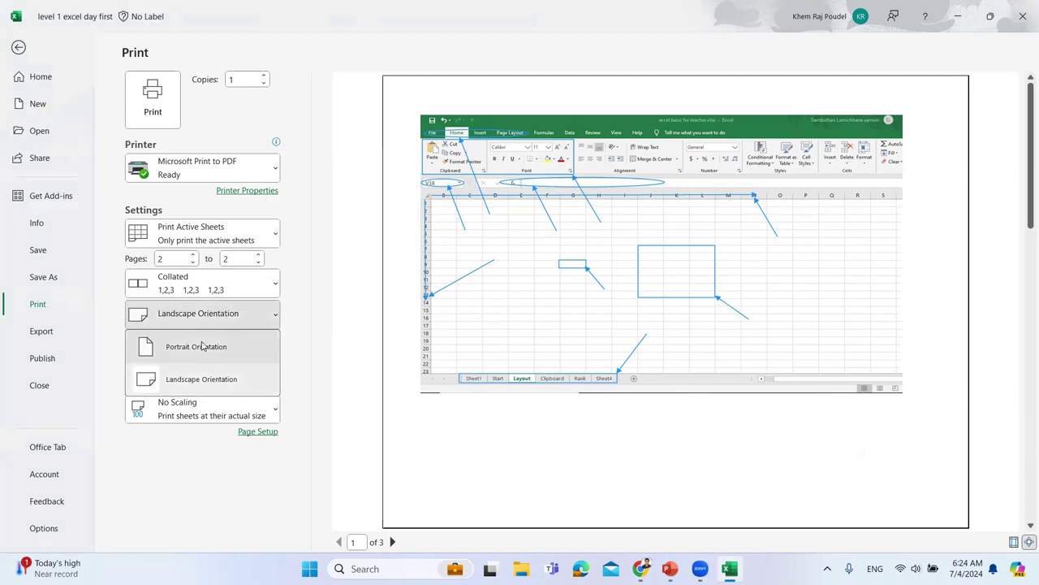
pyautogui.click(203, 342)
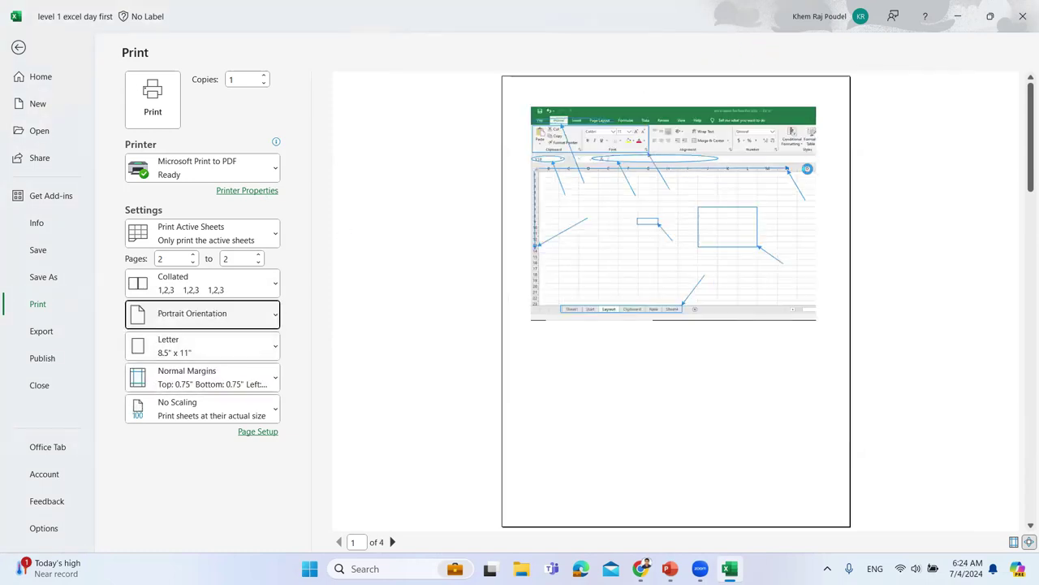
# Set the printout to landscape orientation on A4 paper.
pyautogui.click(221, 320)
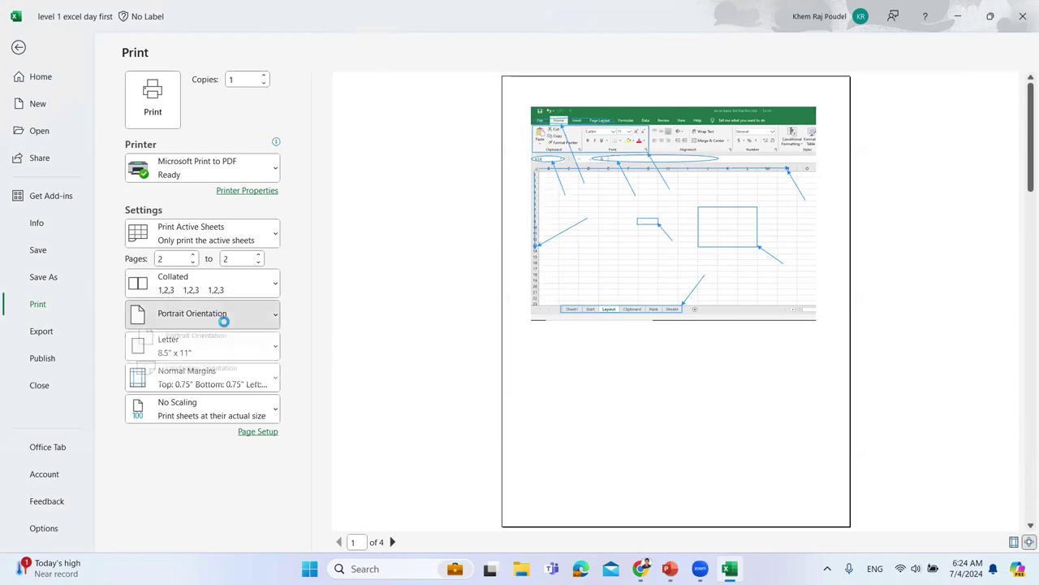
pyautogui.click(203, 379)
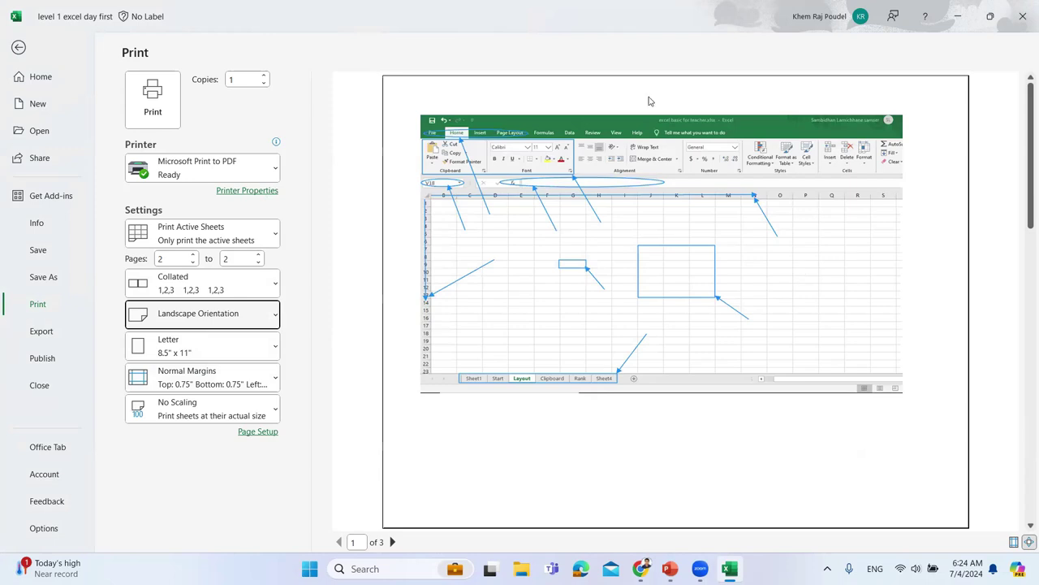
pyautogui.click(195, 345)
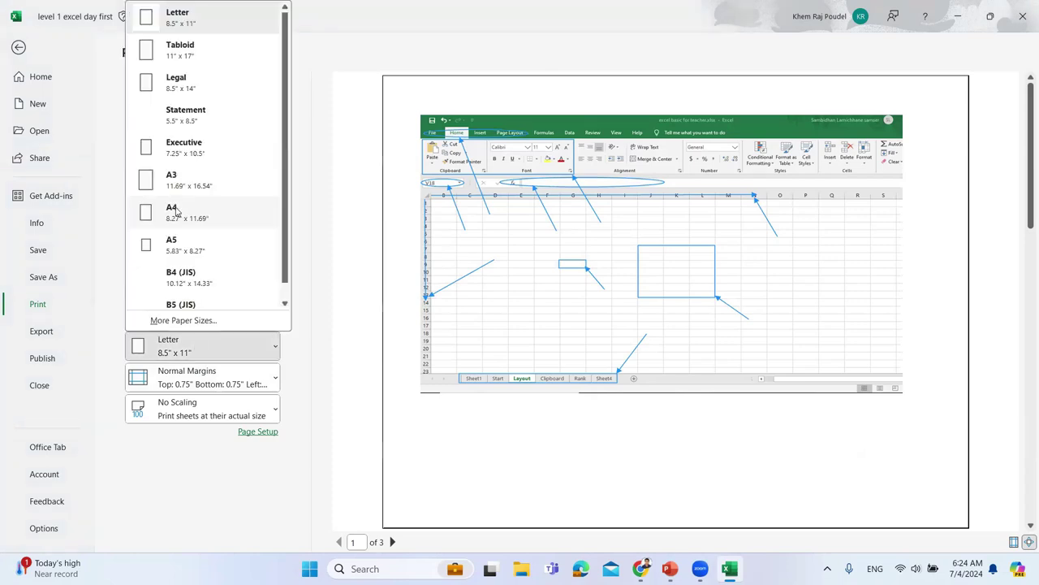
pyautogui.click(175, 211)
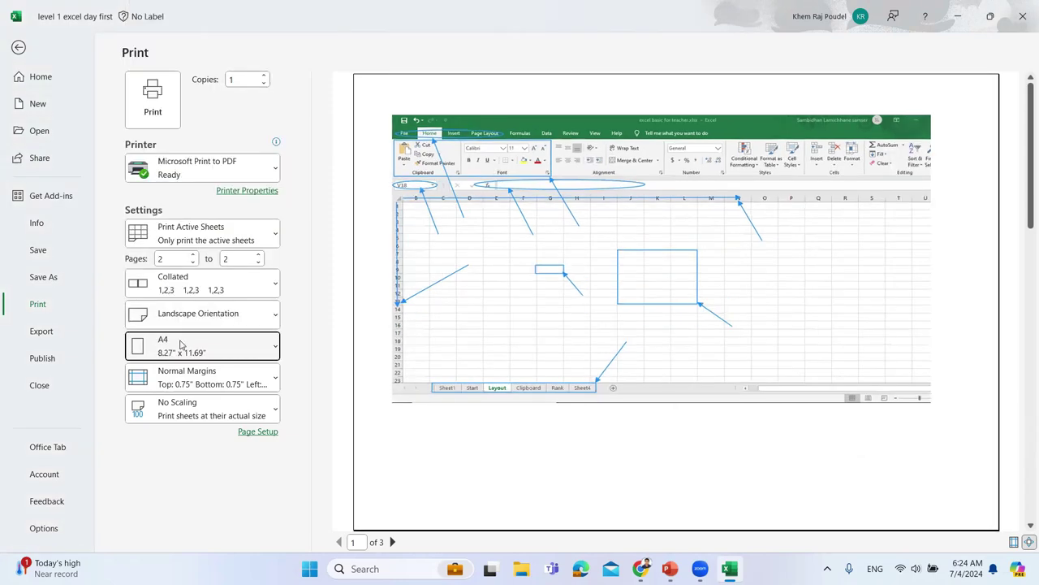